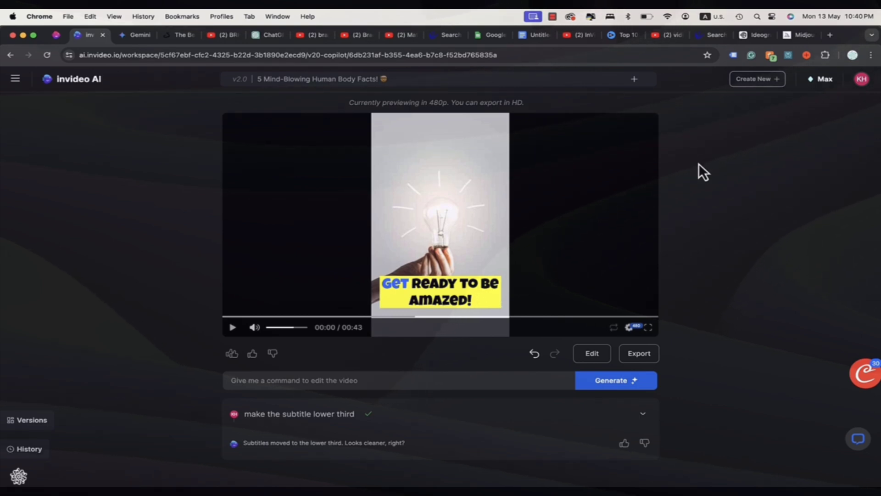
Step: Preview the '5 Mind-Blowing Human Body Facts!' short, then bring up the recent-projects sidebar
click(233, 327)
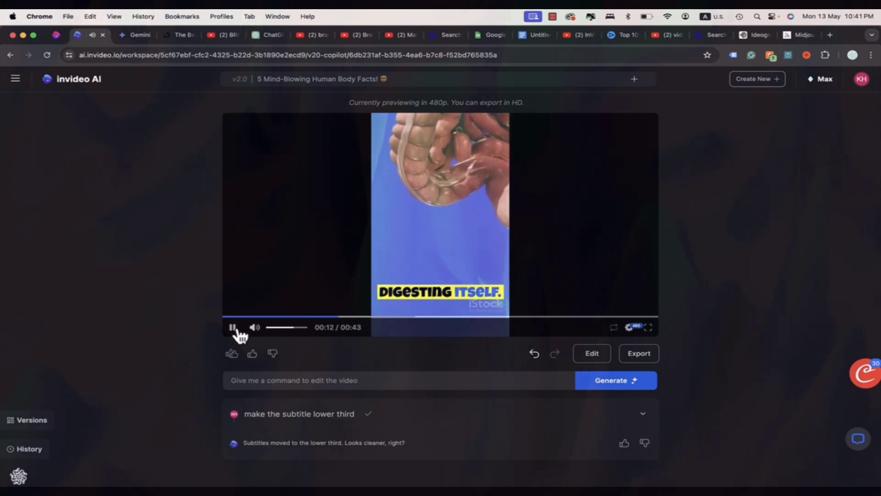
click(237, 329)
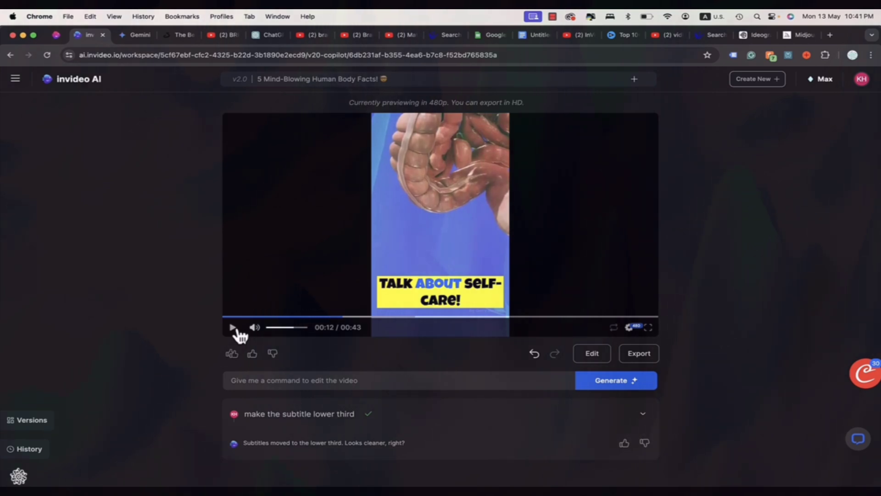
click(16, 89)
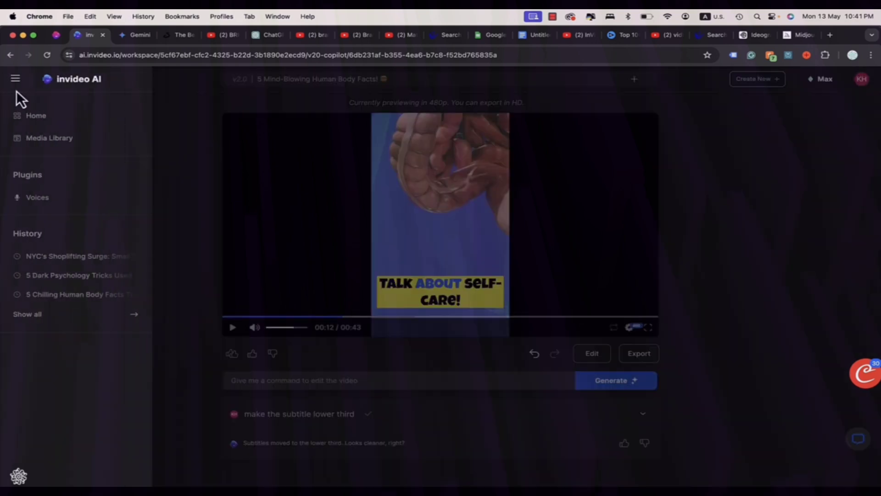
Step: Open NYC's Top 5 Must-Visit Spots! from the full History list and preview it to the skyline shot
click(53, 315)
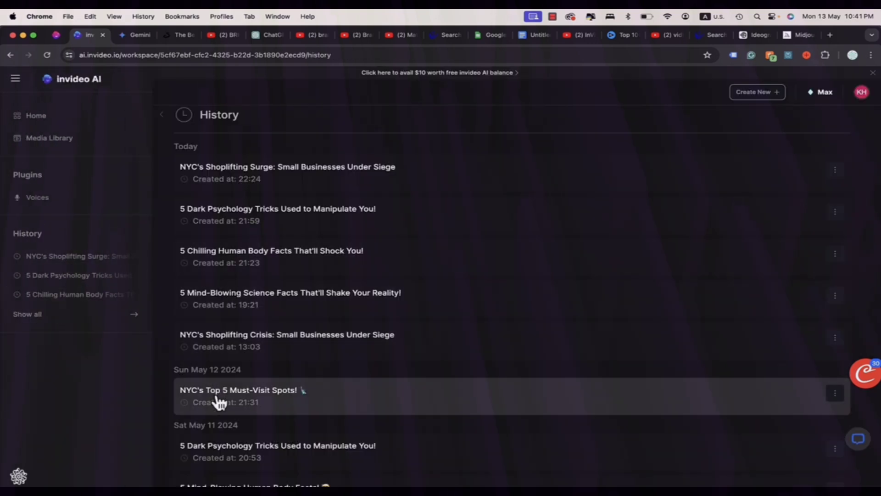
click(216, 395)
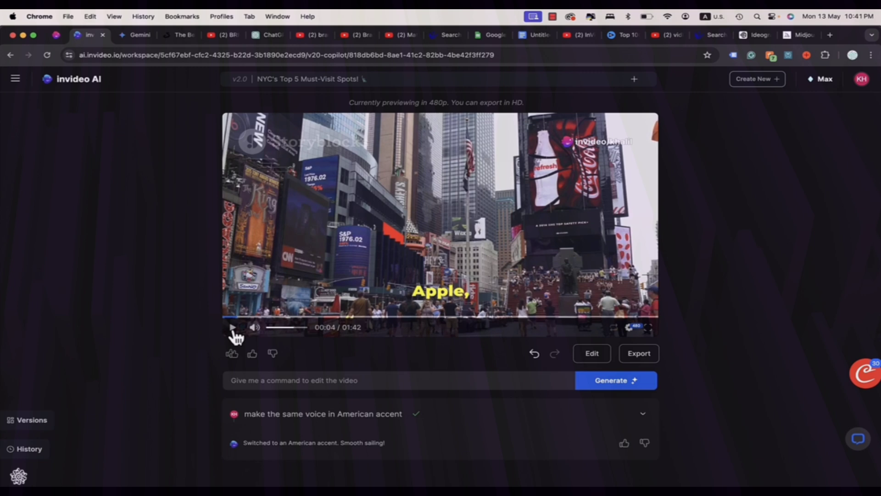
click(232, 328)
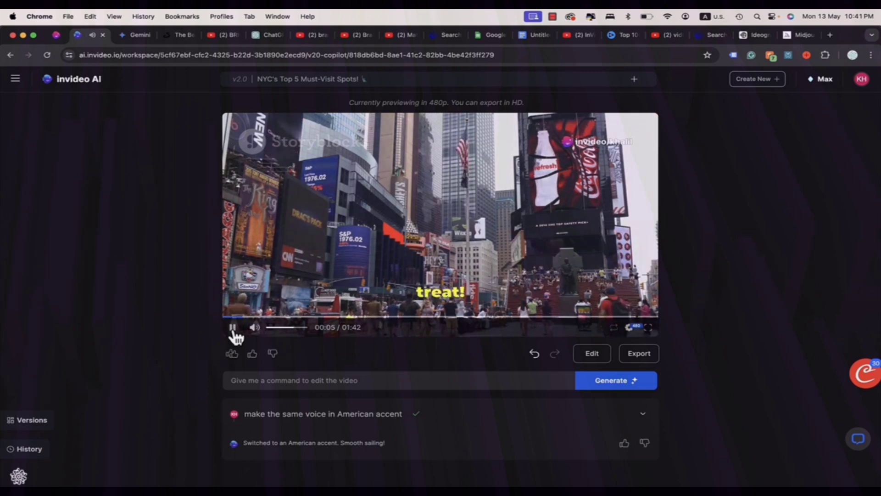
click(232, 328)
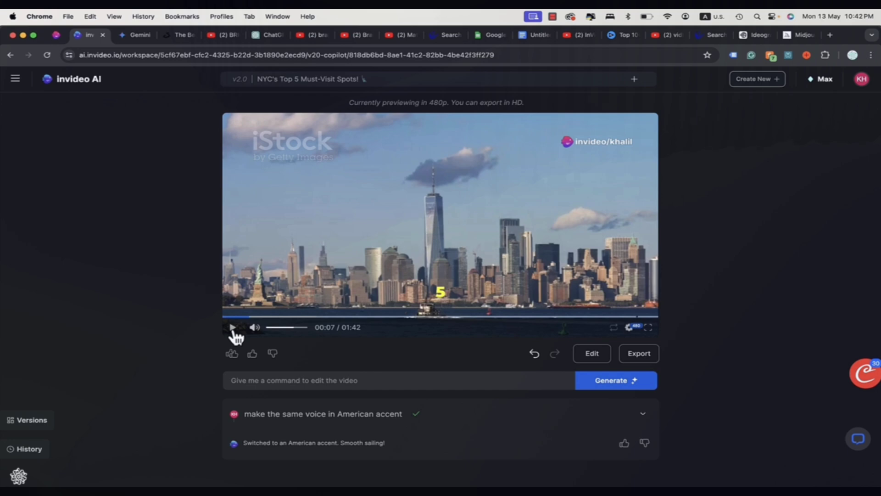
click(791, 34)
Step: Bring up Ideogram's illustrated light bulb on a yellow background
click(754, 36)
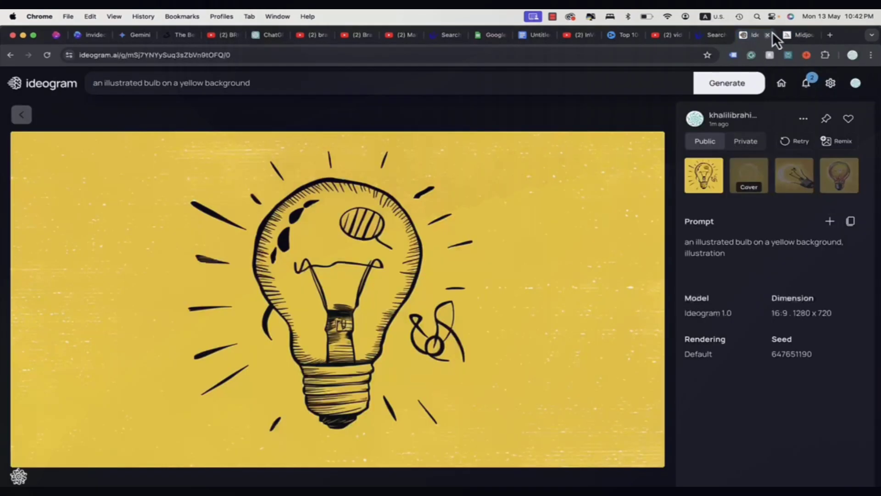
click(800, 37)
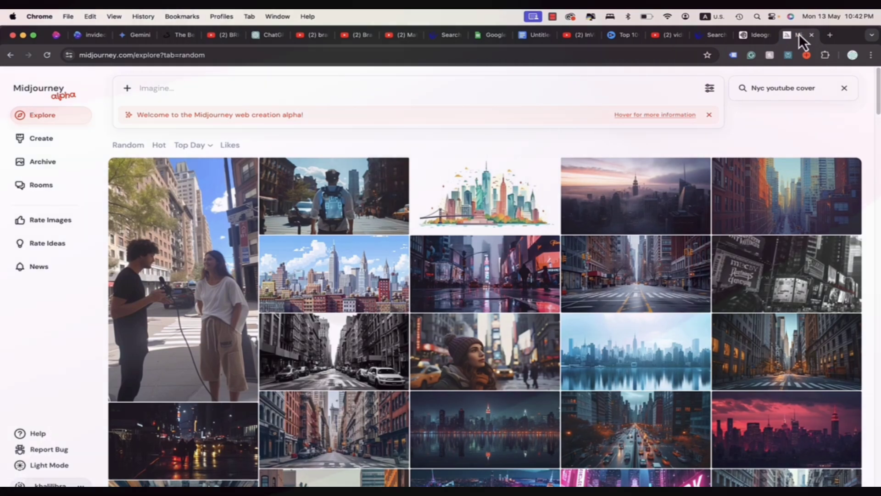
Step: Glance at the Ideogram bulb and Discord, settling on Midjourney's 'Nyc youtube cover' explore results
click(746, 36)
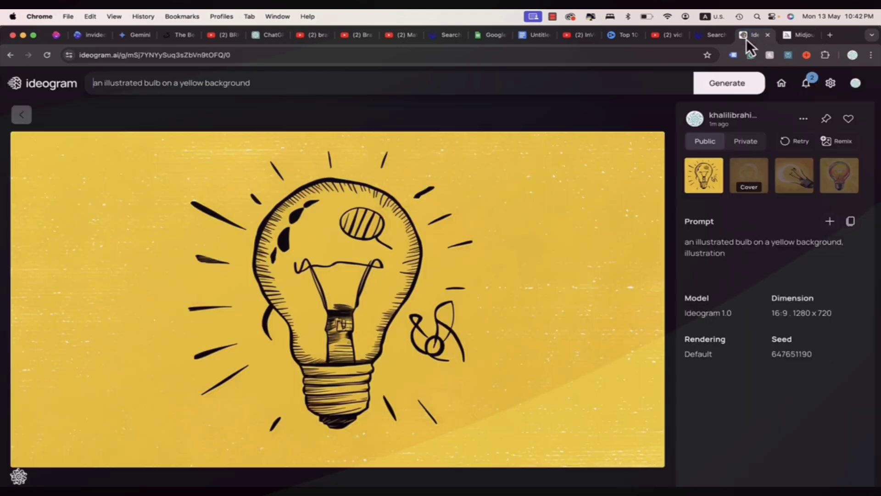
click(797, 37)
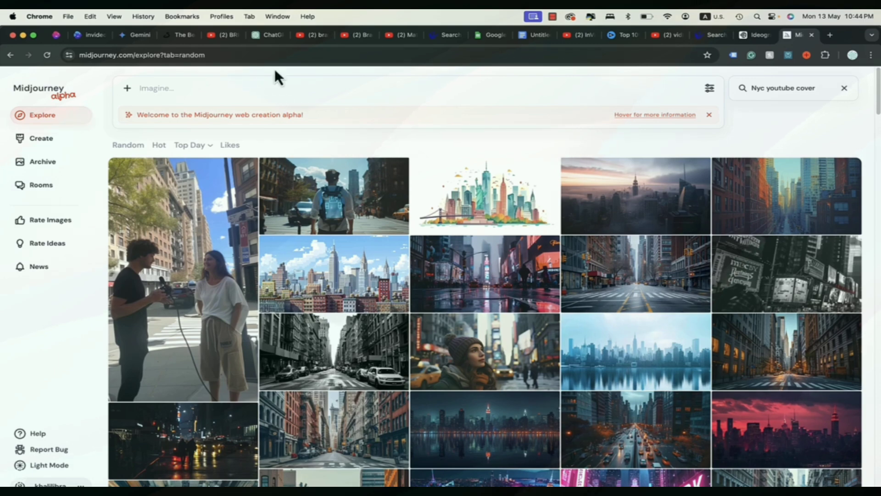
key(super+Tab)
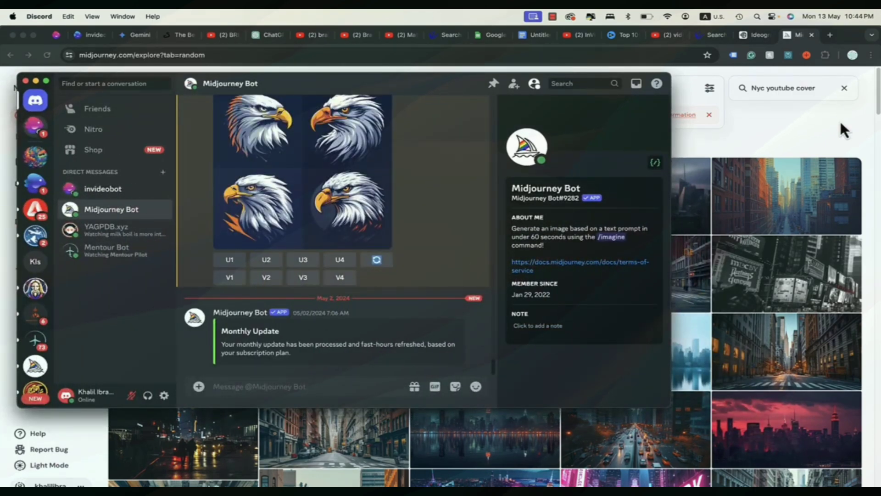
click(841, 121)
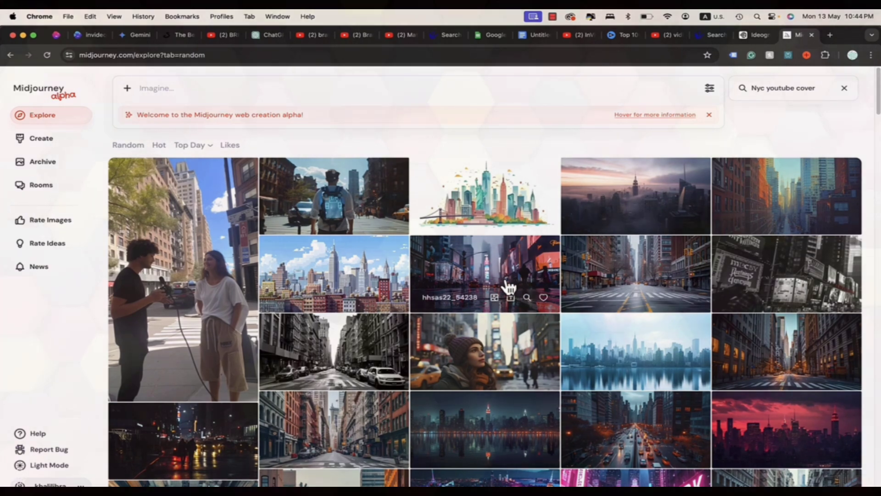
Step: Reuse the rainy street image's photorealistic Times Square prompt and select all of its text
right_click(513, 268)
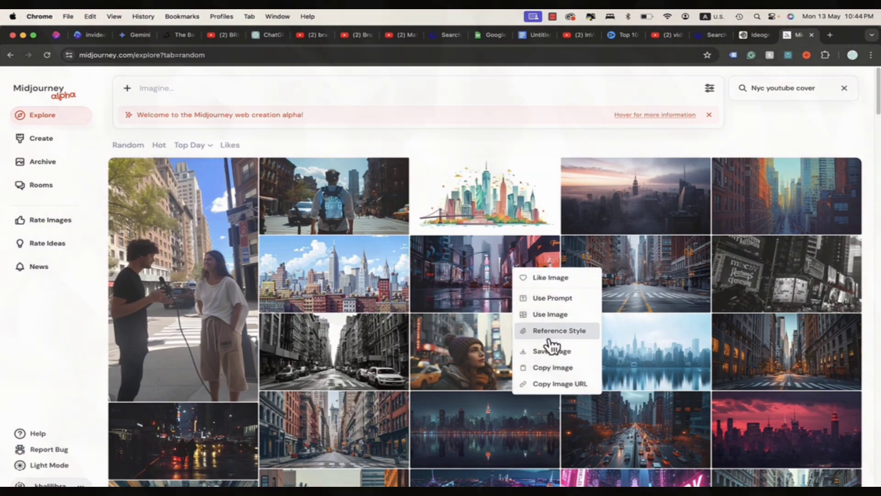
click(562, 305)
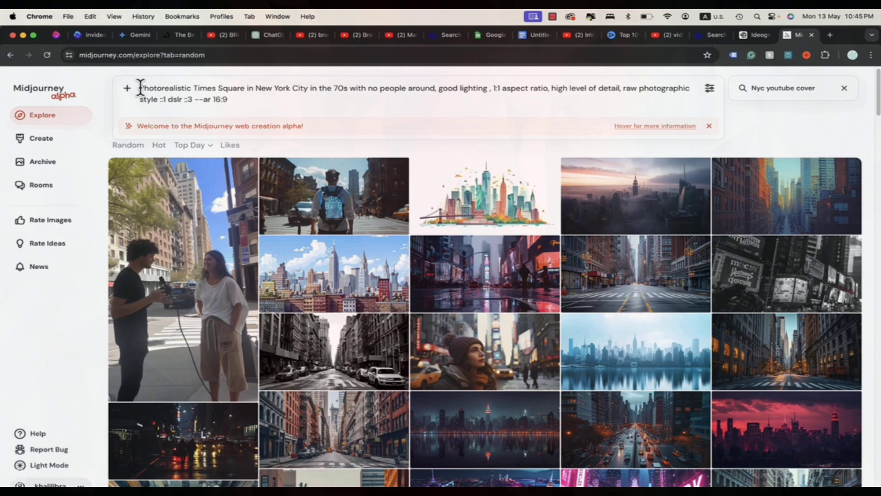
click(148, 94)
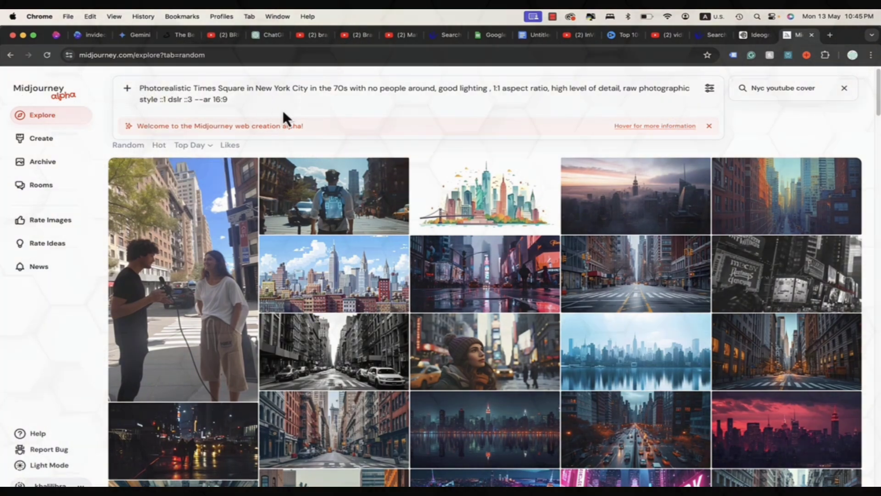
click(228, 99)
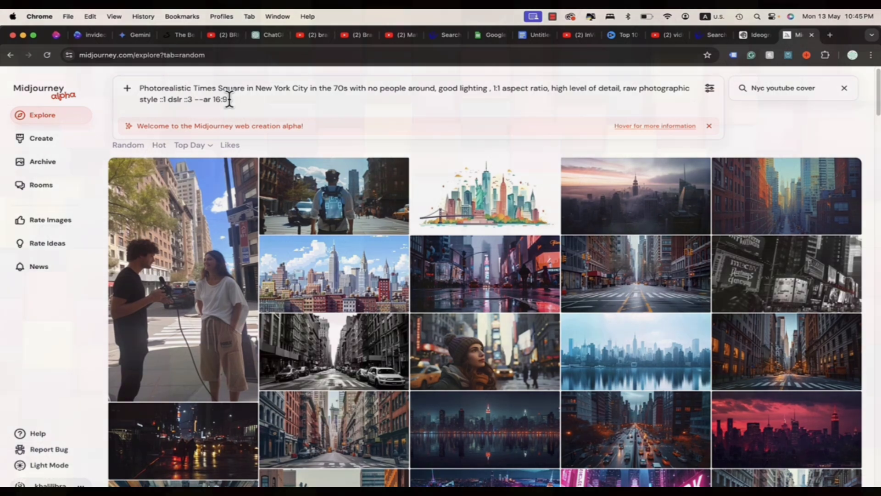
drag(229, 99, 136, 84)
key(super+c)
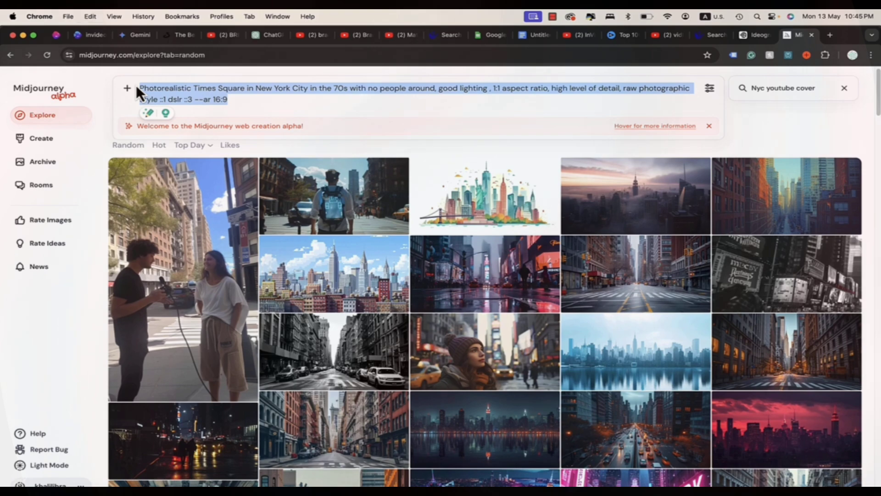
key(super+Tab)
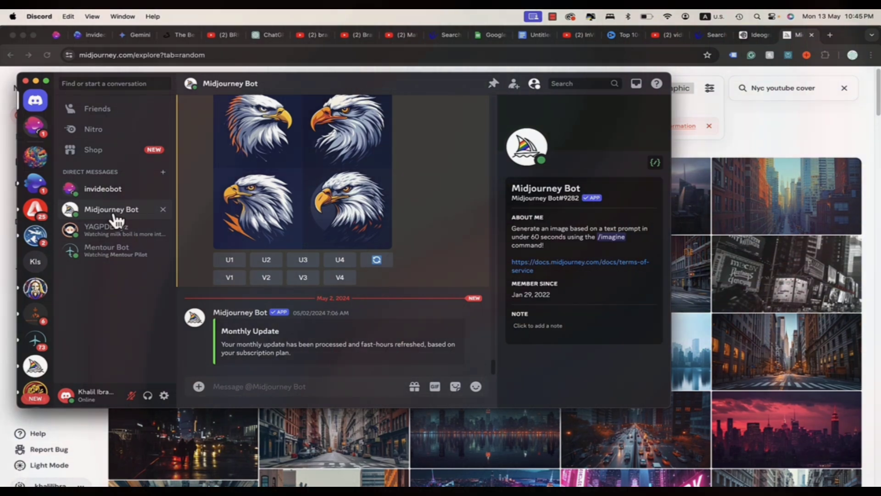
Step: Start a direct message with the Midjourney Bot from the Midjourney server's general-1 channel
click(34, 366)
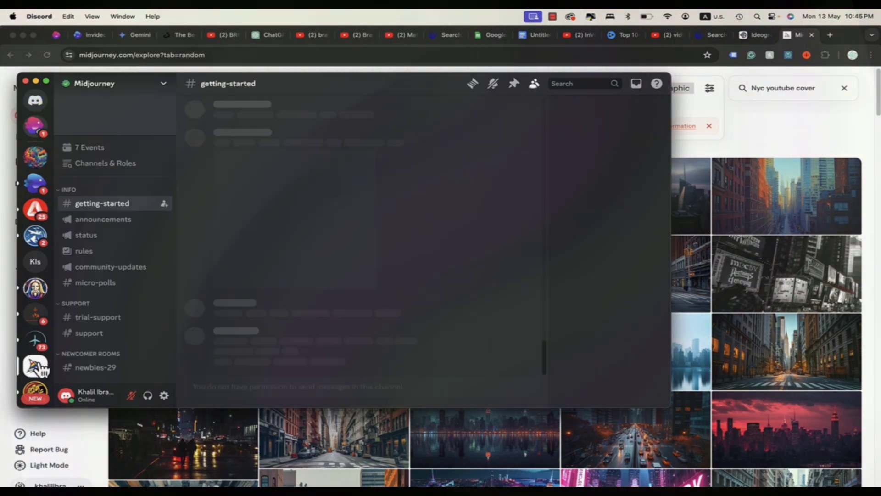
scroll(123, 314, down, 10)
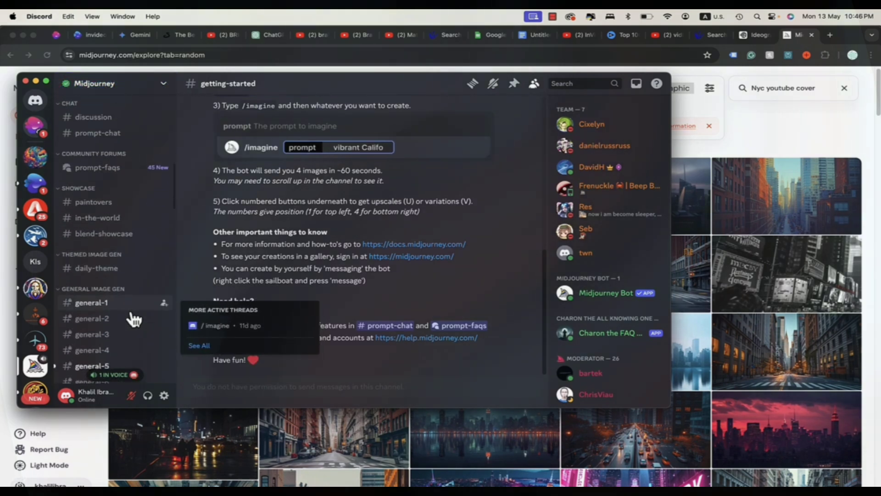
click(134, 280)
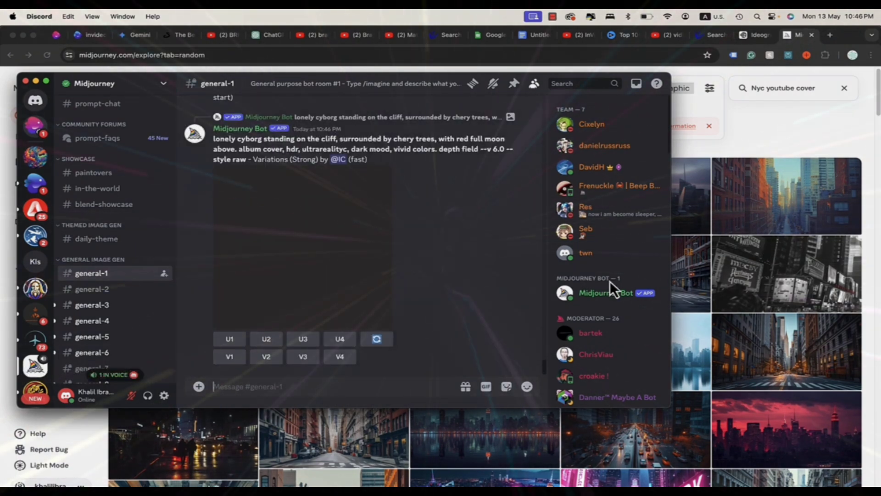
click(587, 293)
right_click(585, 291)
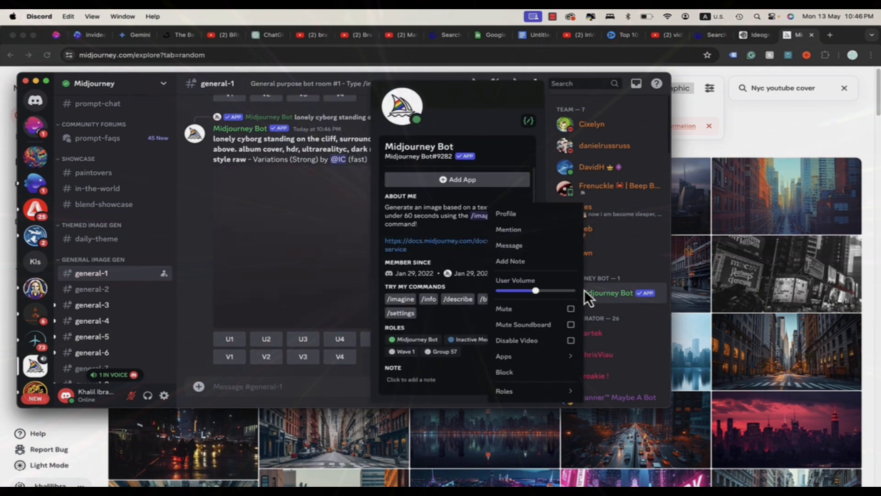
click(526, 248)
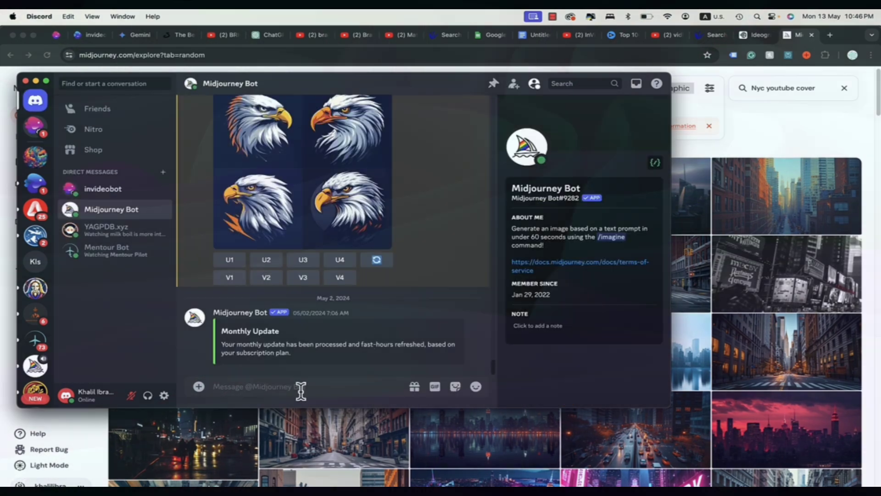
Step: Send /imagine with the pasted photorealistic 1970s Times Square prompt
click(301, 391)
text(/)
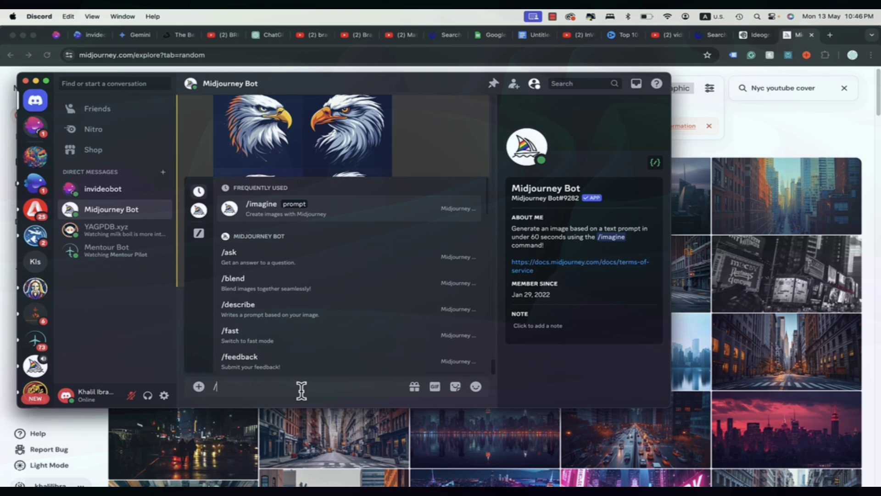
text(ima)
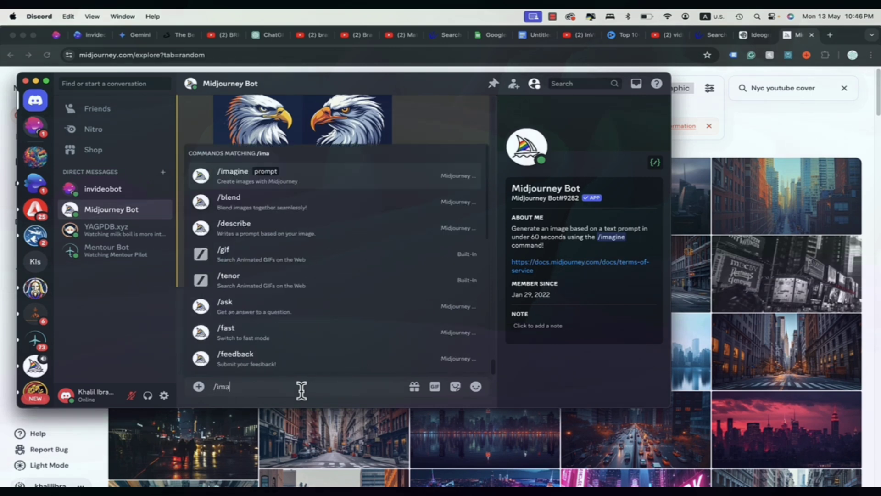
click(245, 175)
key(super+v)
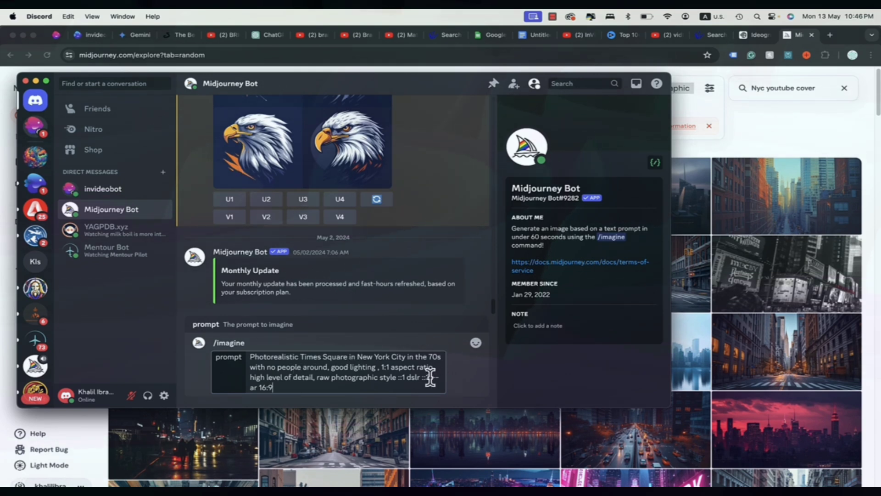
key(Return)
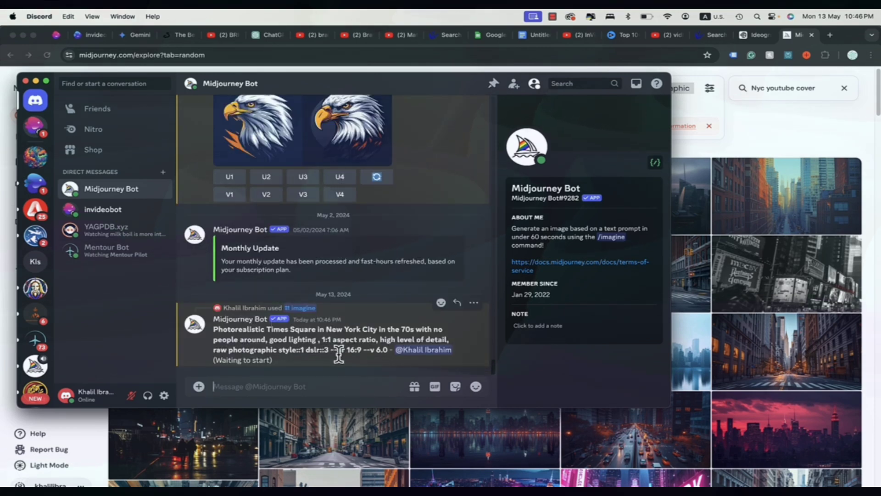
Step: Open the rainy Times Square image's job page in the browser and view it full-window
click(868, 136)
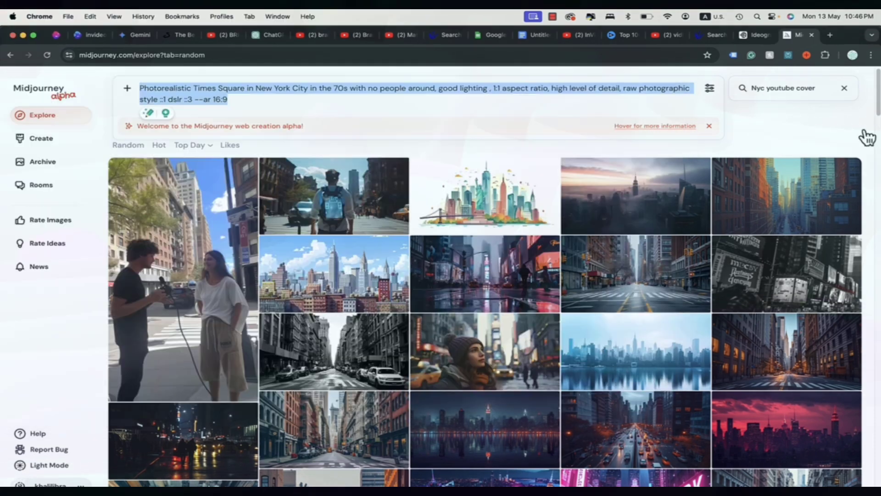
click(515, 281)
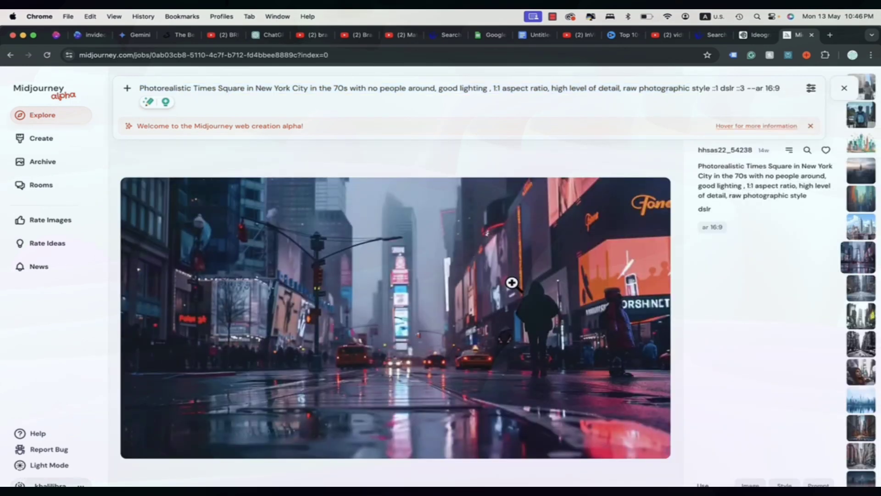
click(511, 282)
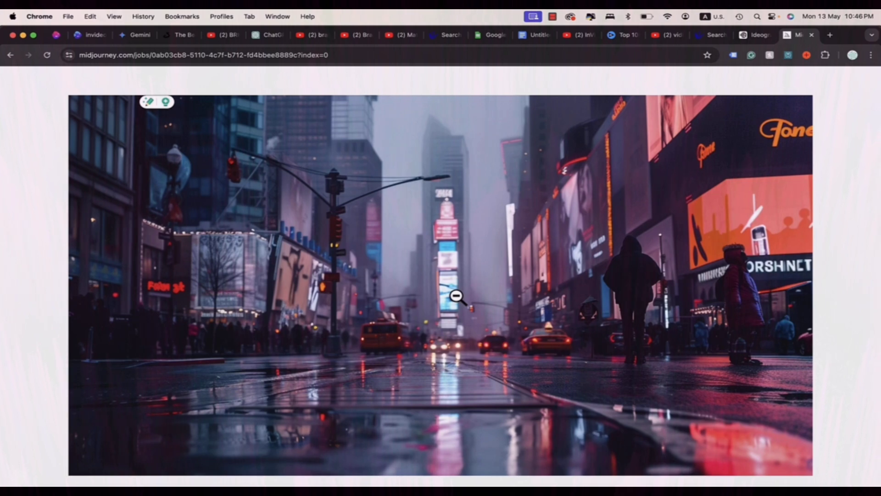
Step: Upscale image 1 of the new Times Square grid (U1) and submit a V1 remix variation
key(super+Tab)
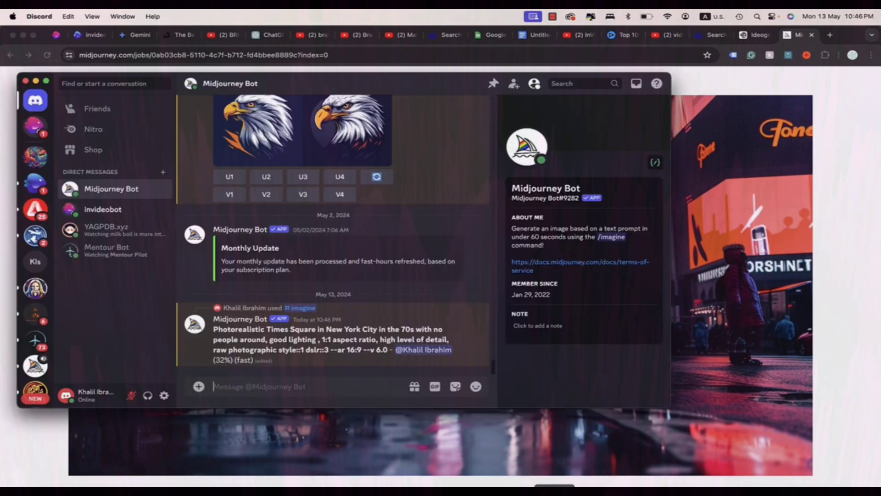
key(super+Tab)
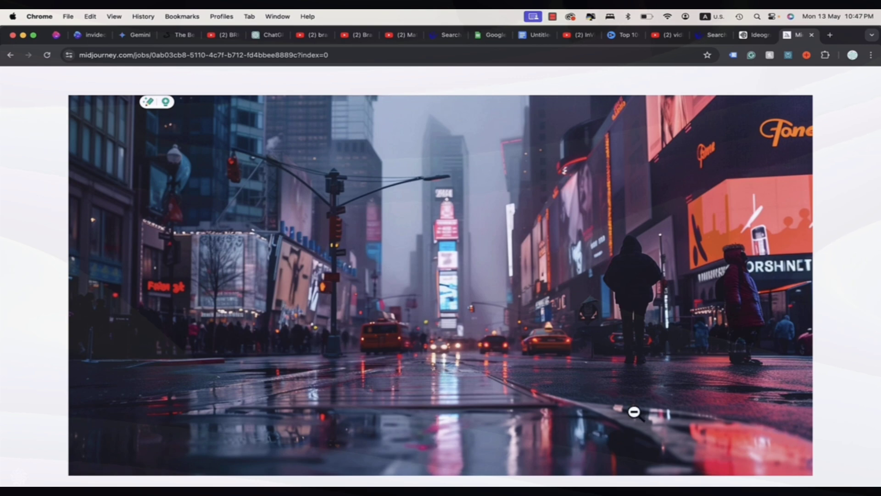
key(super+Tab)
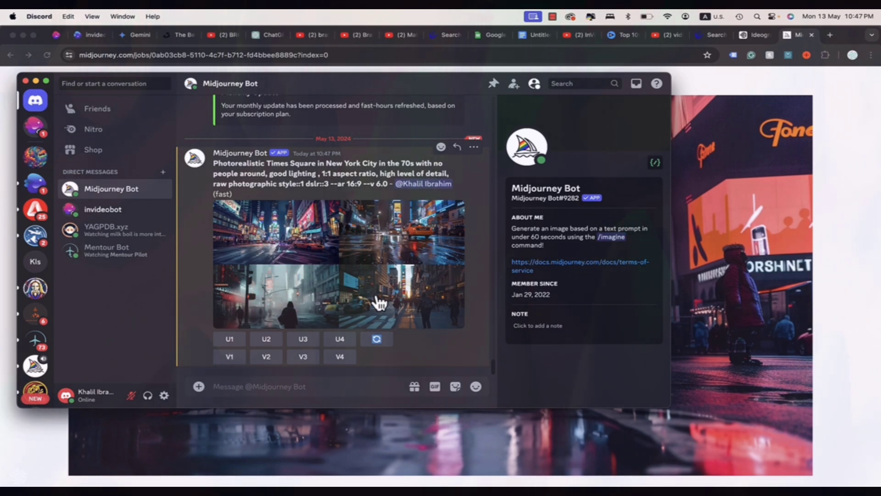
click(233, 340)
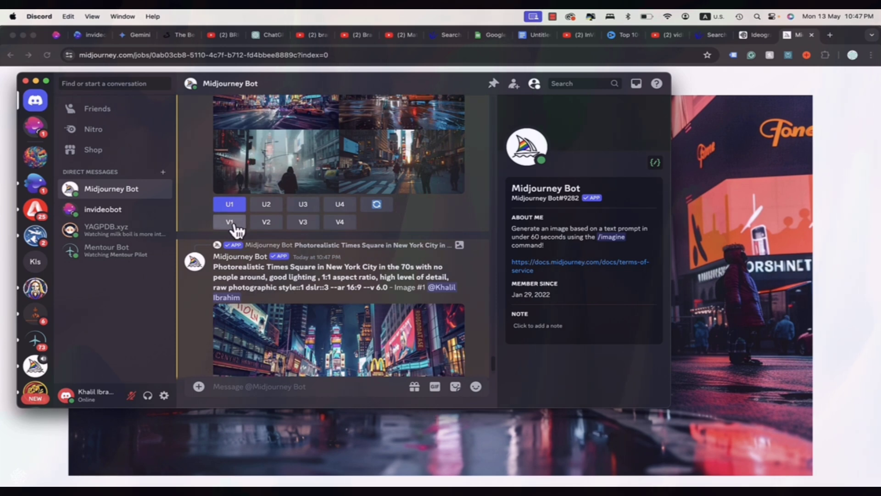
scroll(235, 228, up, 1)
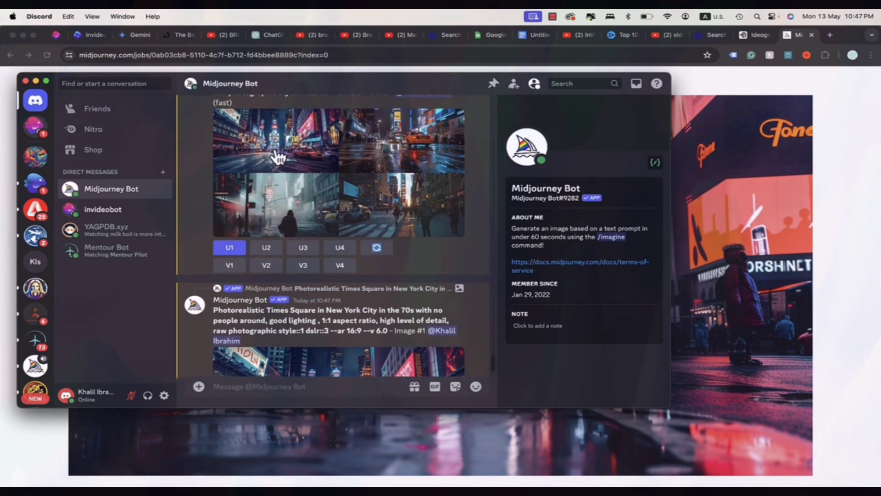
click(235, 266)
click(426, 306)
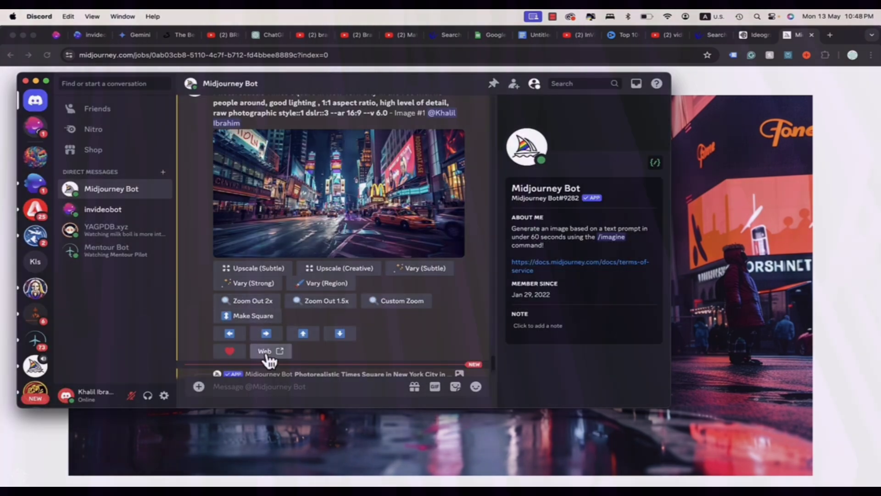
Step: Open the upscaled night-time Times Square image's web job page and download it
click(265, 354)
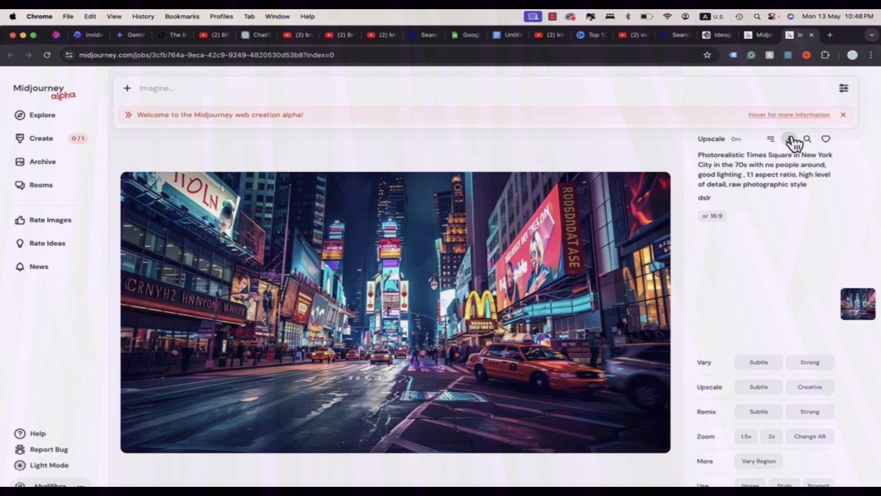
click(789, 139)
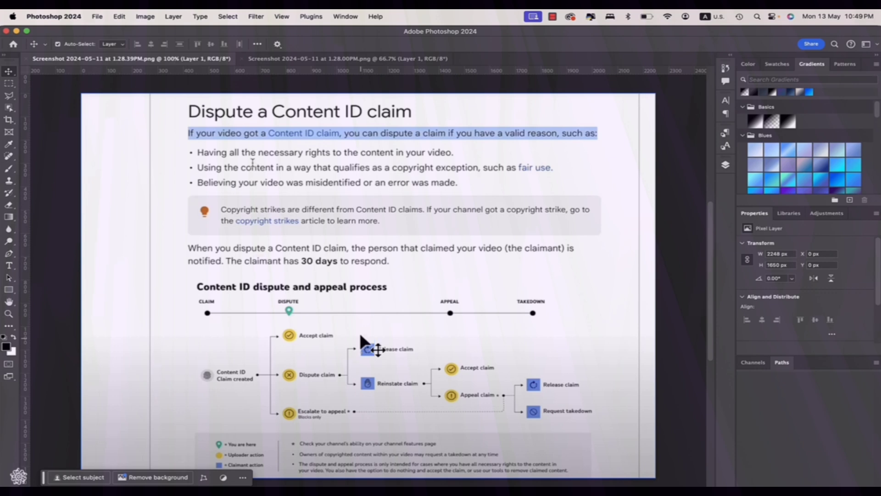
drag(360, 332, 364, 60)
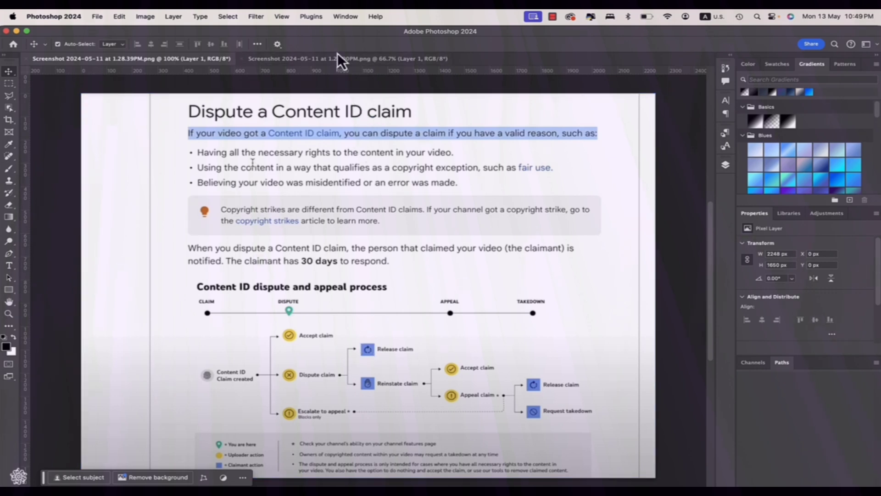
Step: Start a text layer on the Times Square image and set its colour to white (ffffff)
click(334, 58)
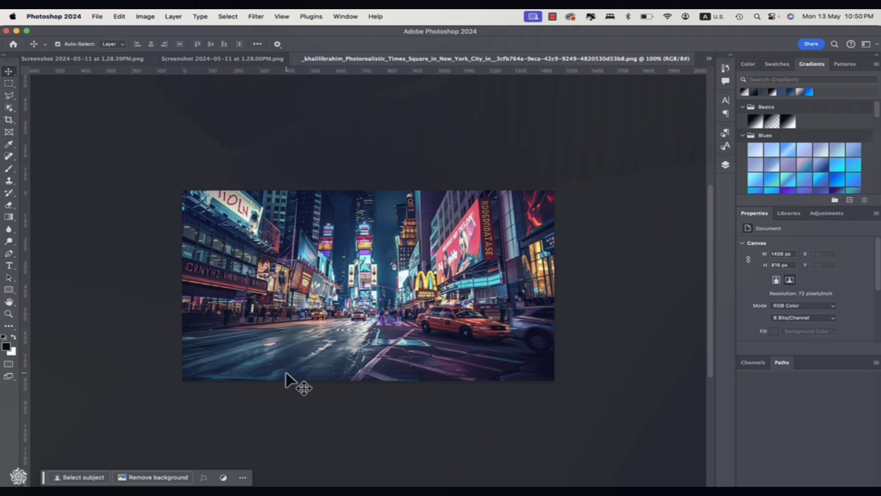
click(10, 269)
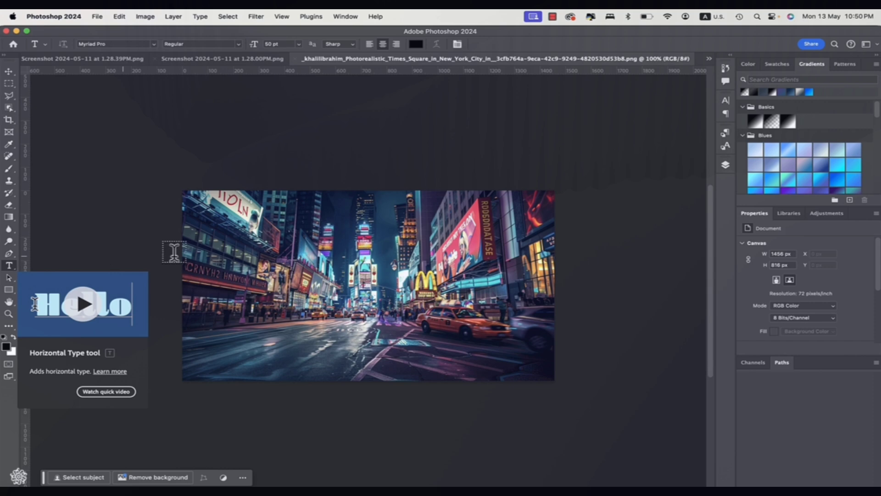
click(250, 247)
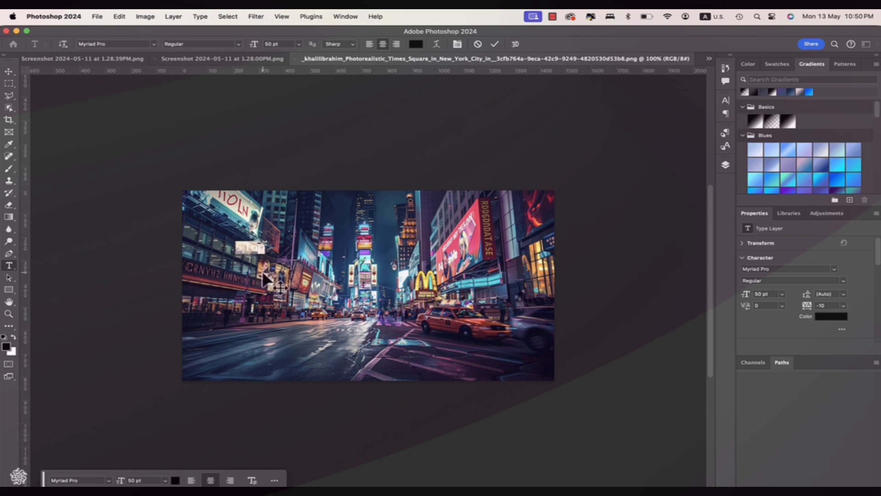
click(416, 43)
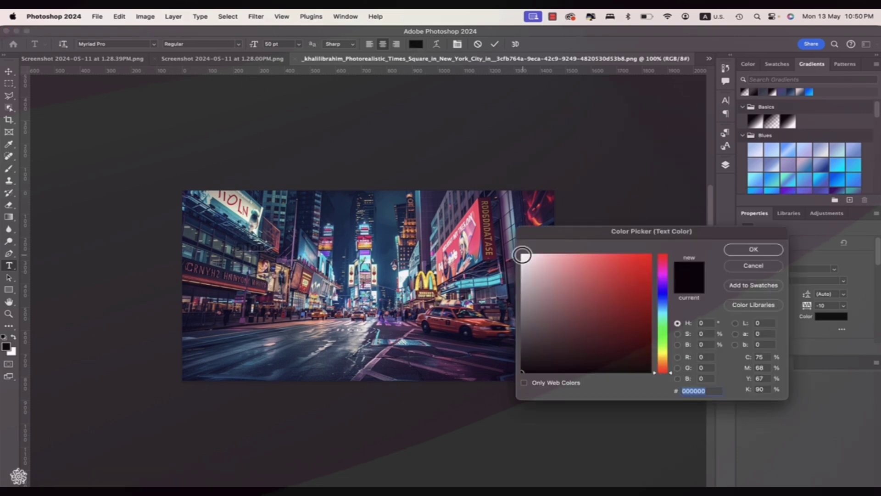
text(ffffff)
key(Return)
click(236, 45)
Step: Make the '5 Top' title Black weight at 300 pt and shift it right and down
click(194, 118)
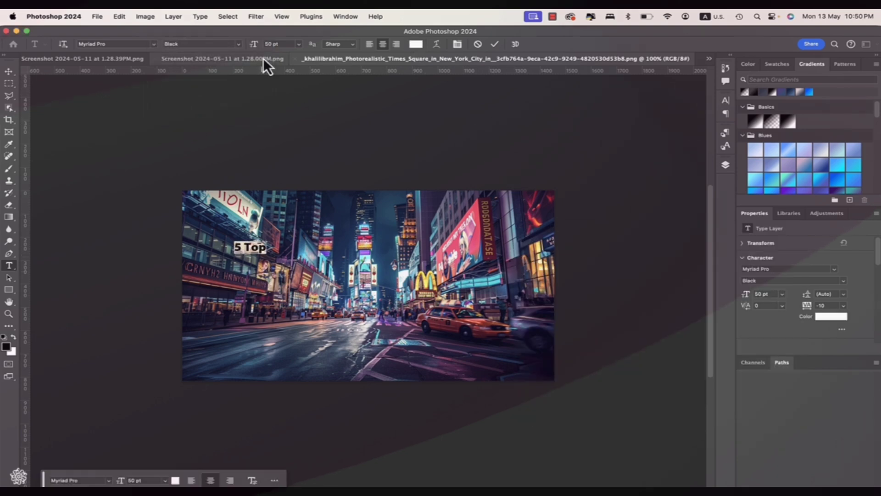
click(299, 44)
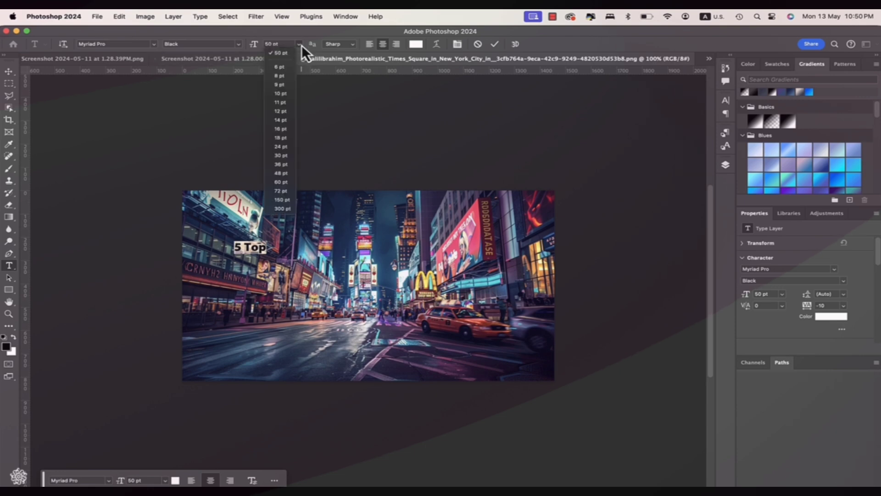
click(284, 192)
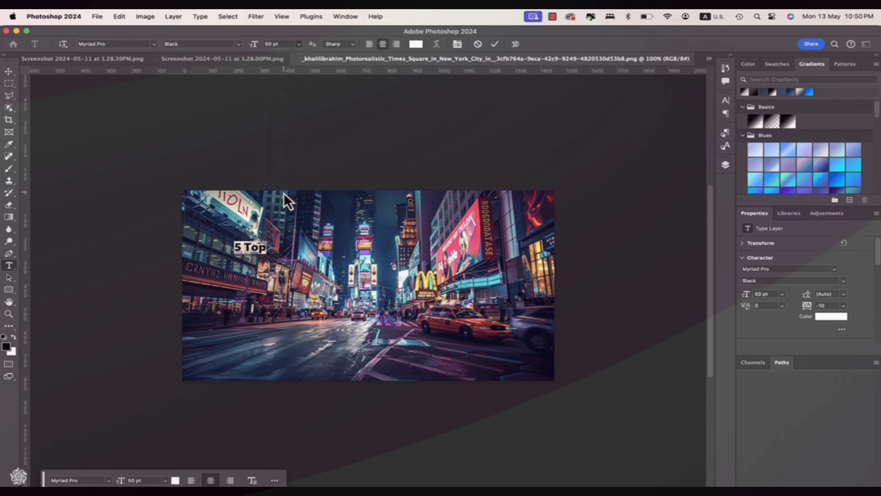
click(297, 43)
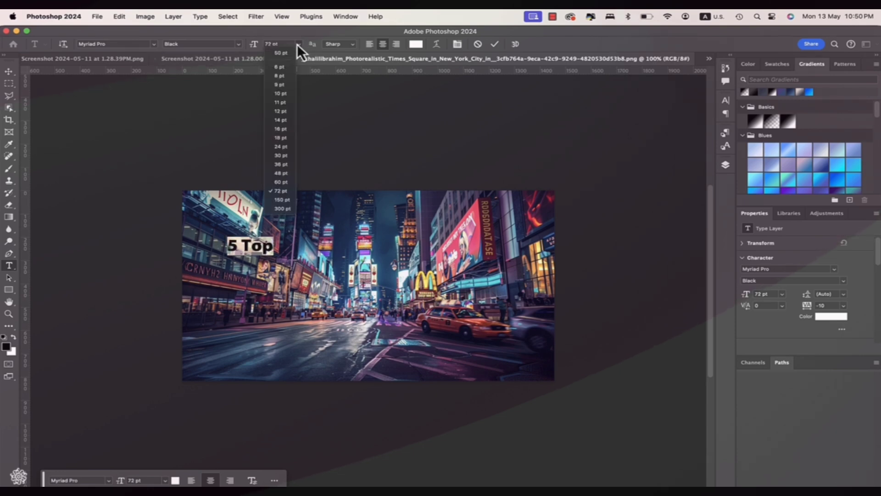
click(281, 208)
key(v)
drag(230, 218, 283, 225)
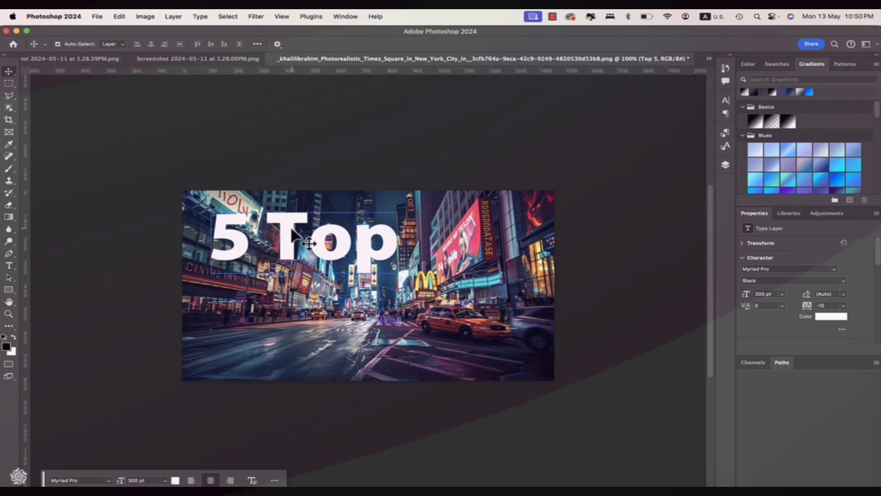
Step: Scale the 5 Top title down to about 85%
key(super)
key(super+t)
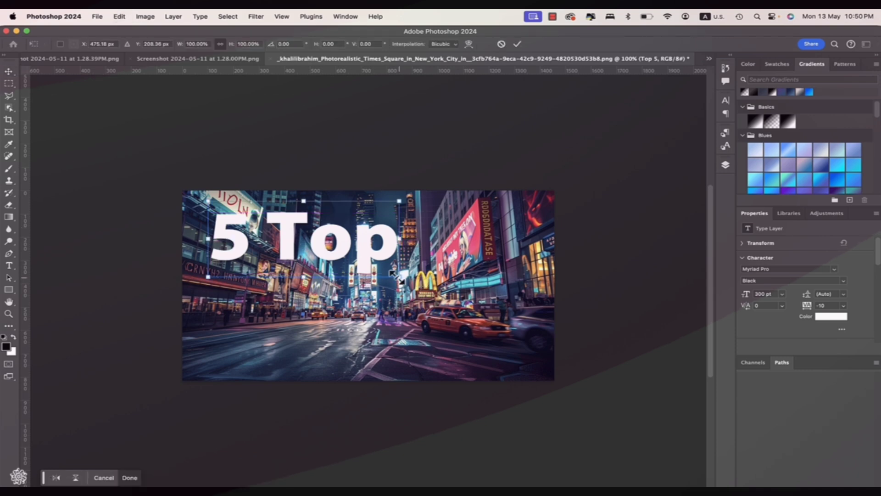
drag(398, 276, 358, 262)
key(Return)
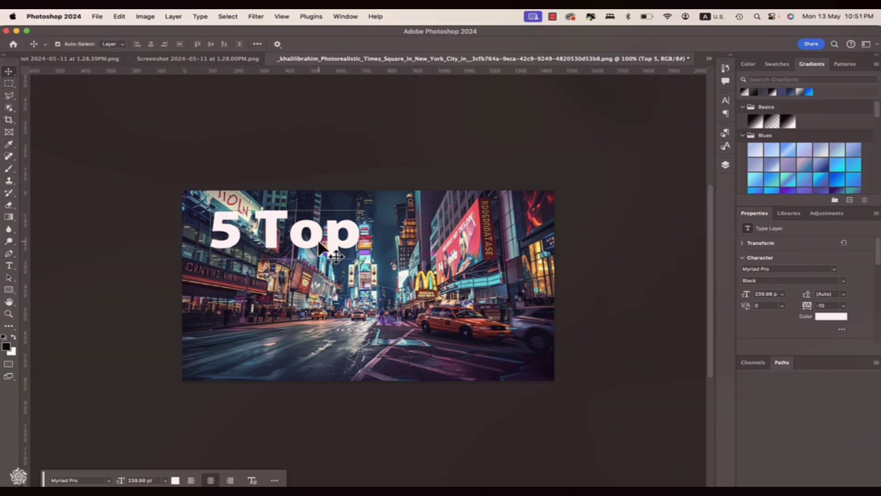
Step: Duplicate the title, retype it as 'NY' and 'Places', and line them up under '5 Top'
alt+drag(318, 242, 315, 294)
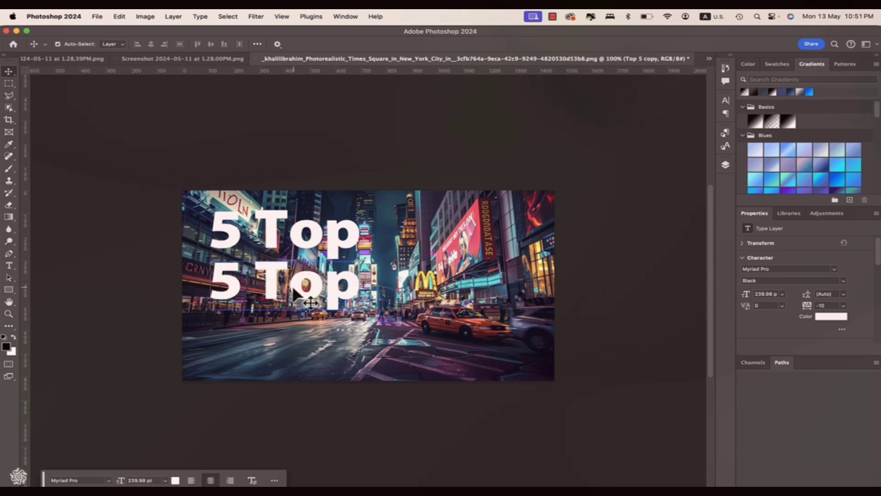
double_click(293, 284)
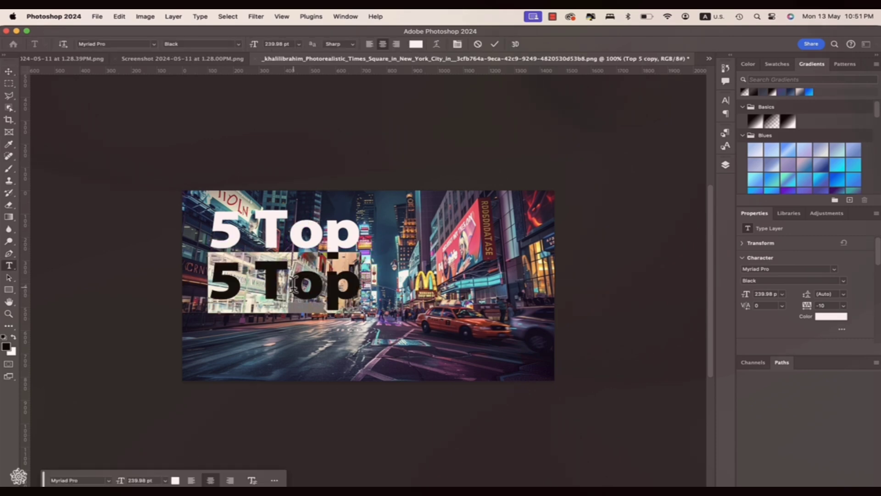
text(NY)
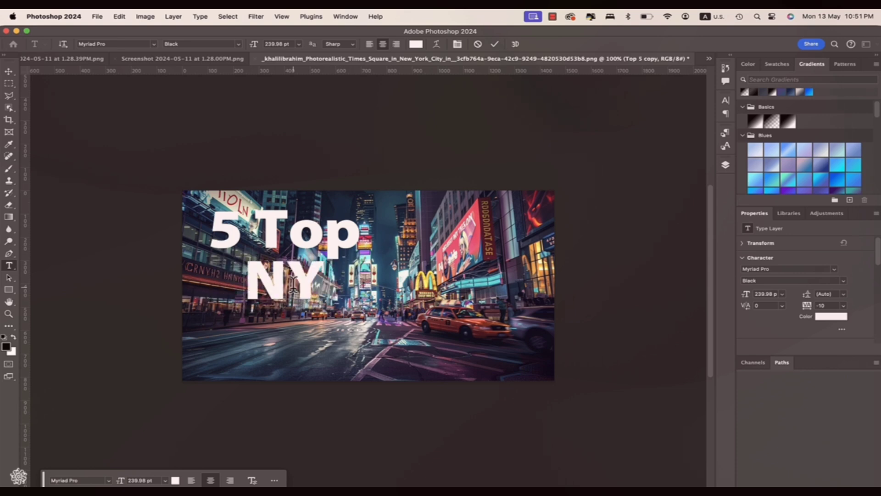
key(Return)
text(Pl)
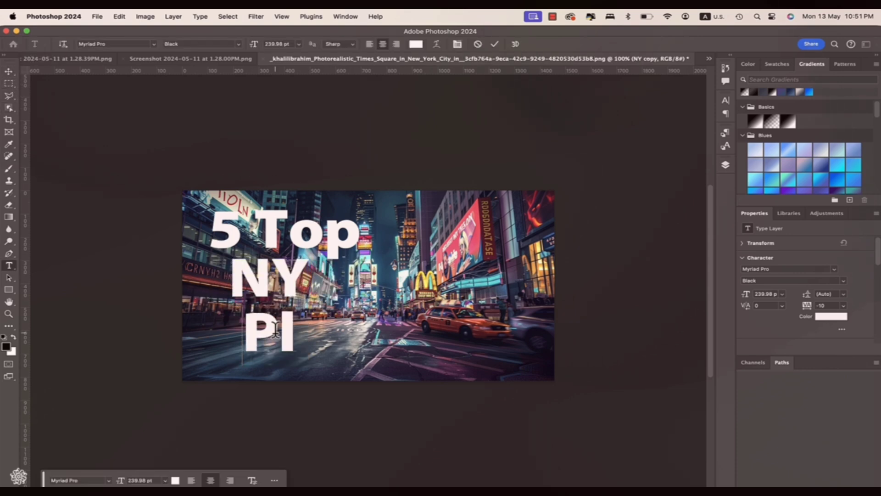
text(aces)
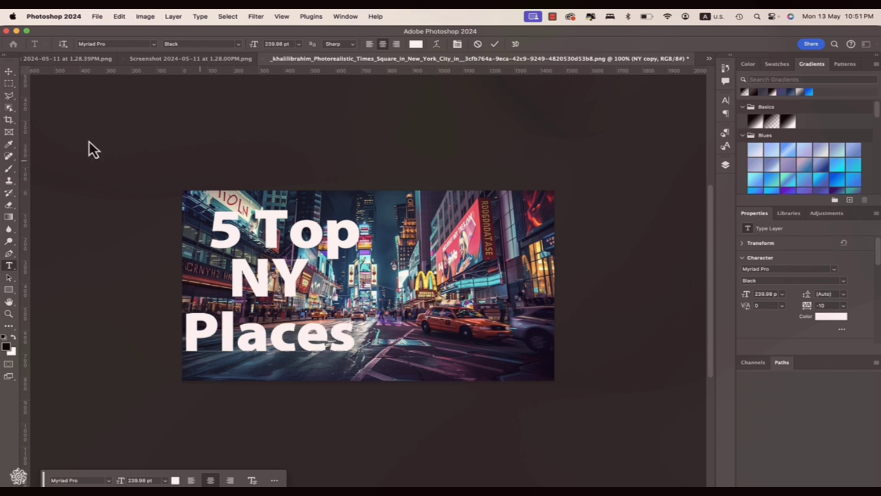
click(10, 72)
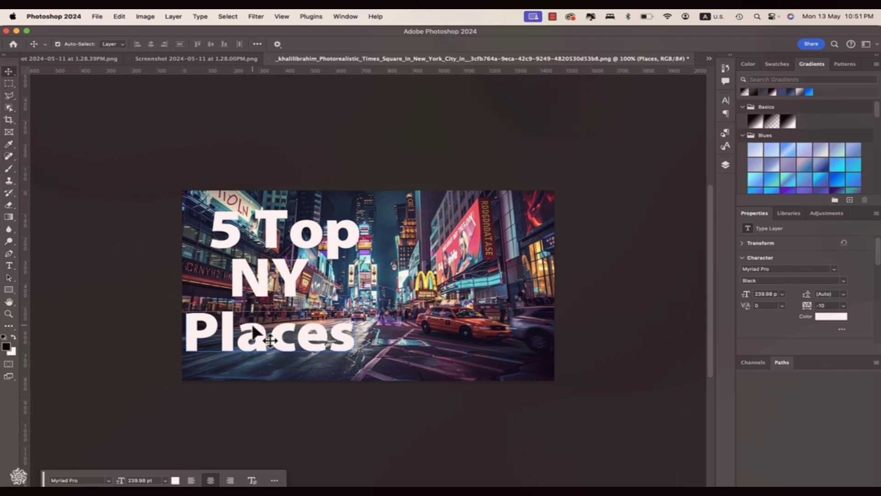
drag(252, 330, 275, 322)
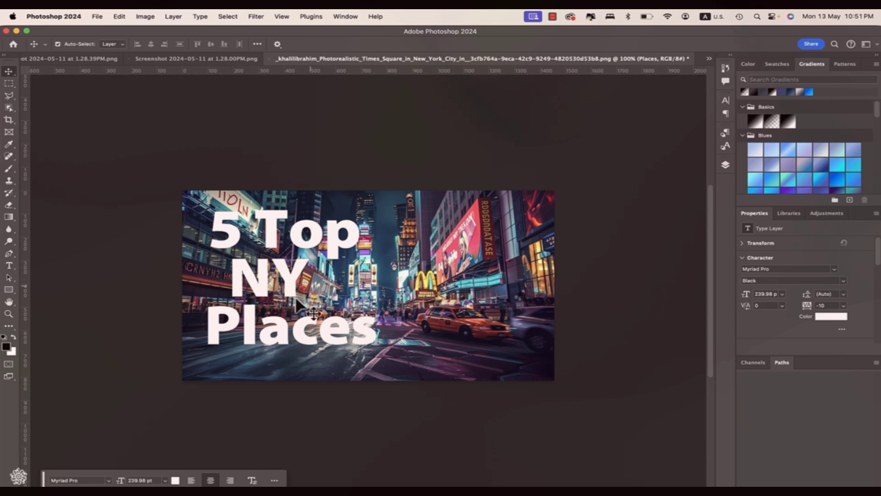
Step: Bring up the Layers panel and select the Top 5 and Places text layers
click(724, 166)
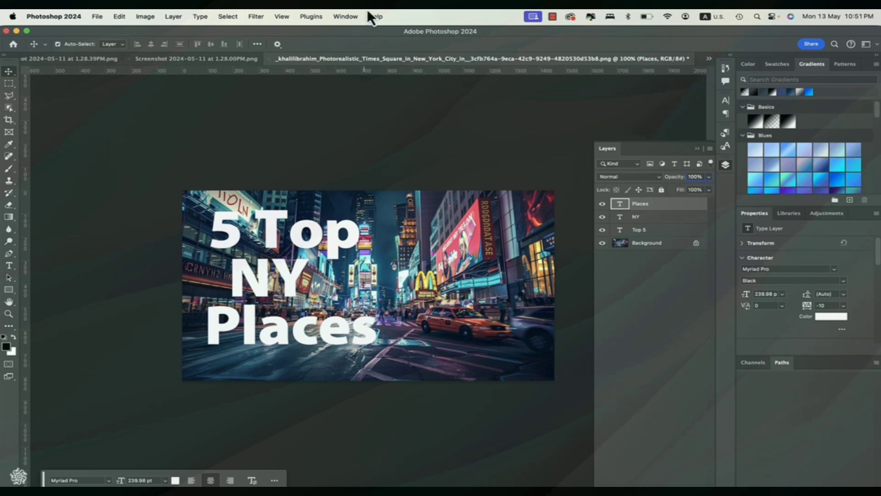
click(351, 21)
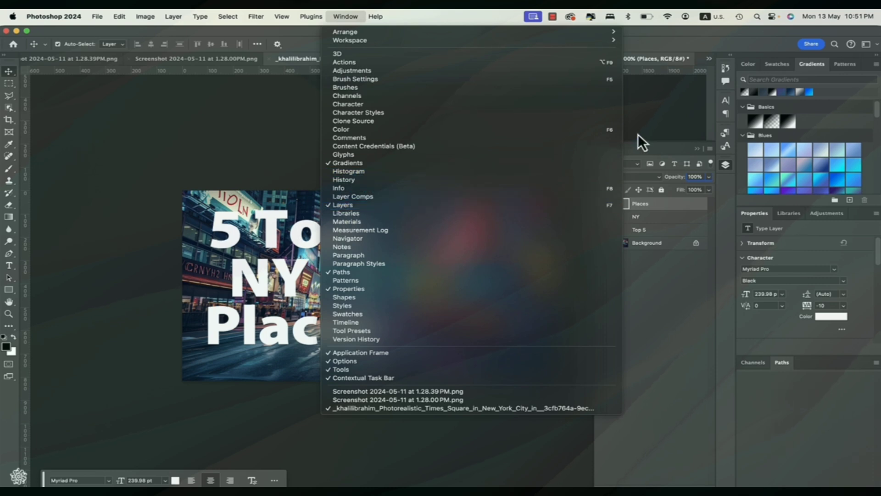
click(638, 150)
click(634, 231)
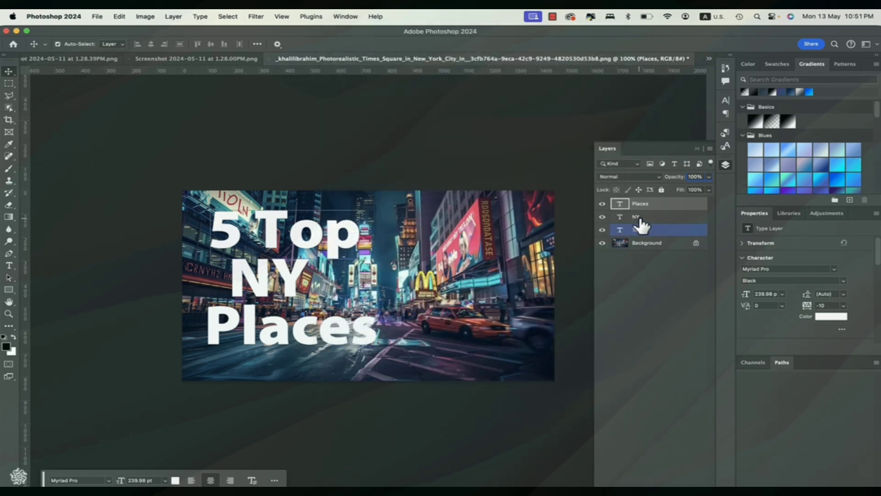
shift+click(643, 205)
Step: Select the Top 5, NY and Places layers together and nudge them right and down
click(299, 241)
click(293, 266)
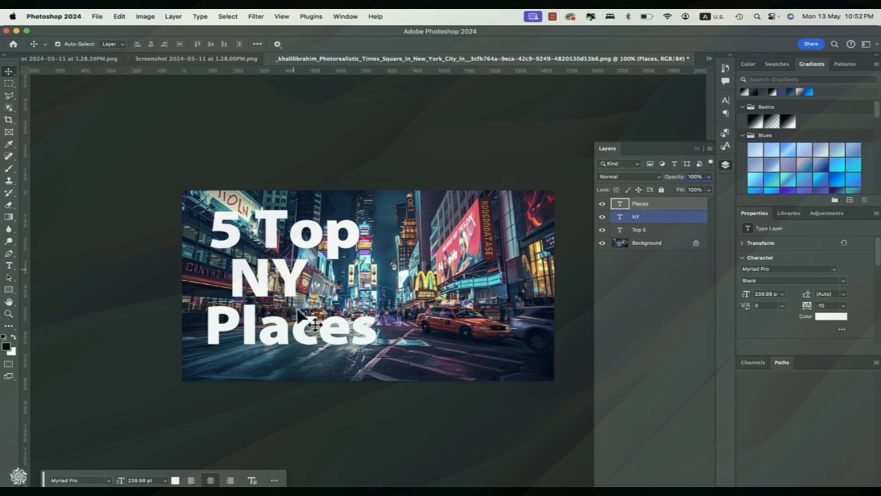
click(297, 316)
click(660, 217)
click(657, 231)
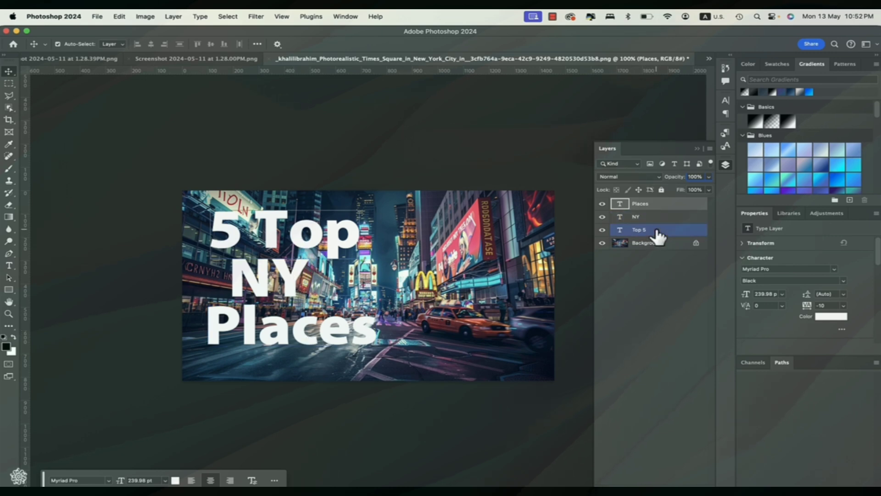
key(alt+super+a)
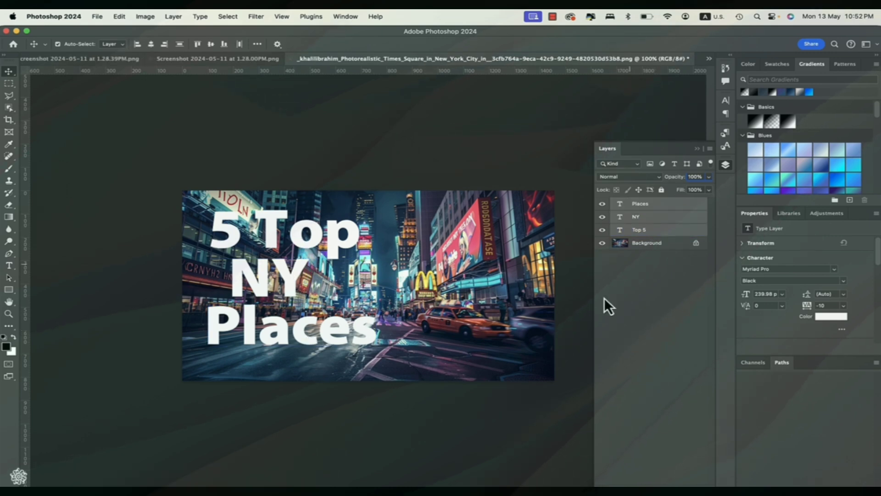
key(shift+Right)
key(shift+Right)
key(shift+Right)
key(shift+Down)
key(shift+Down)
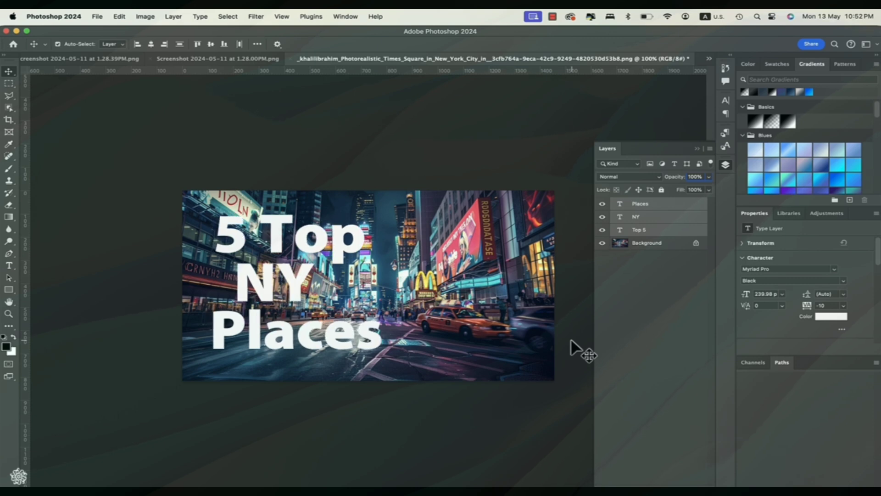
click(670, 207)
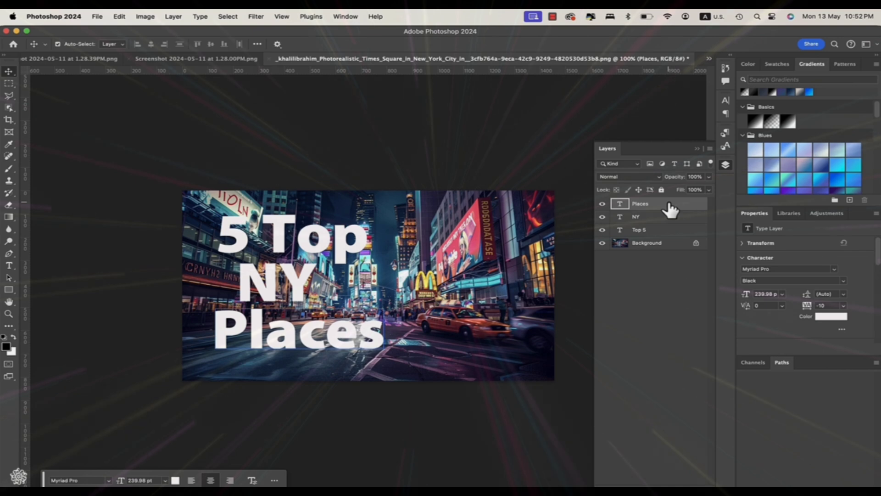
Step: Brush black over the lower left on a new layer above Background, opacity 55%
click(657, 248)
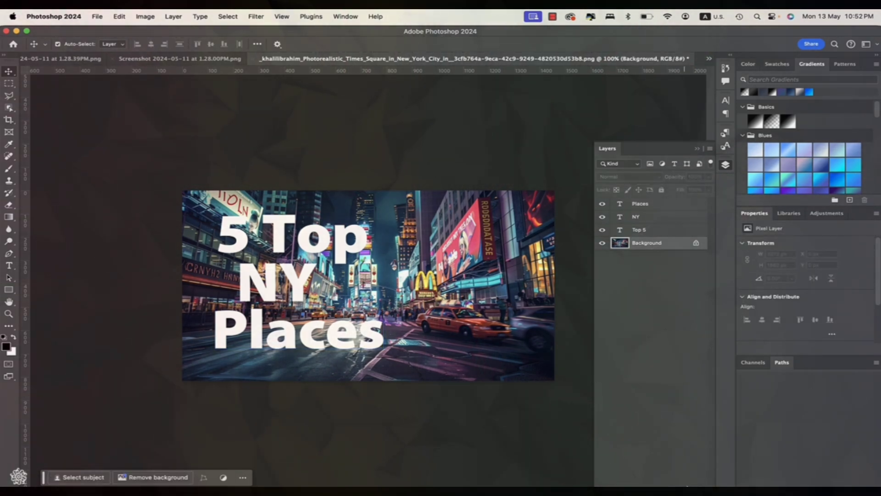
key(super+shift+alt+n)
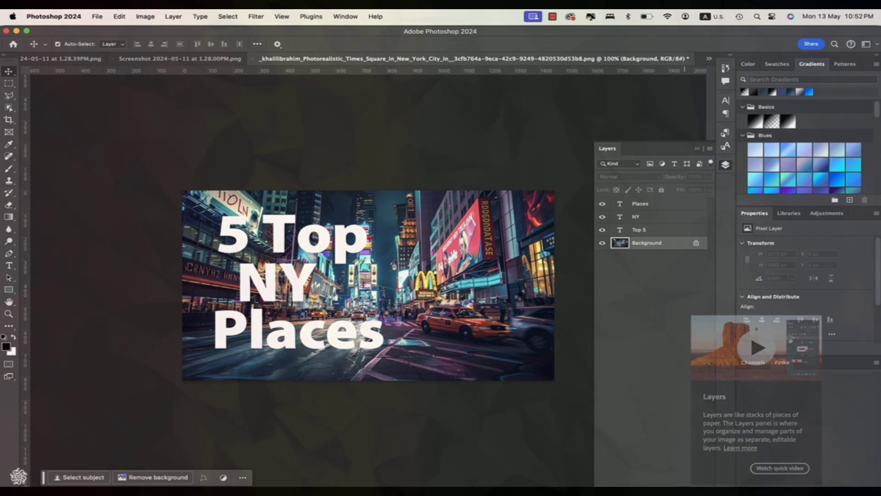
click(665, 413)
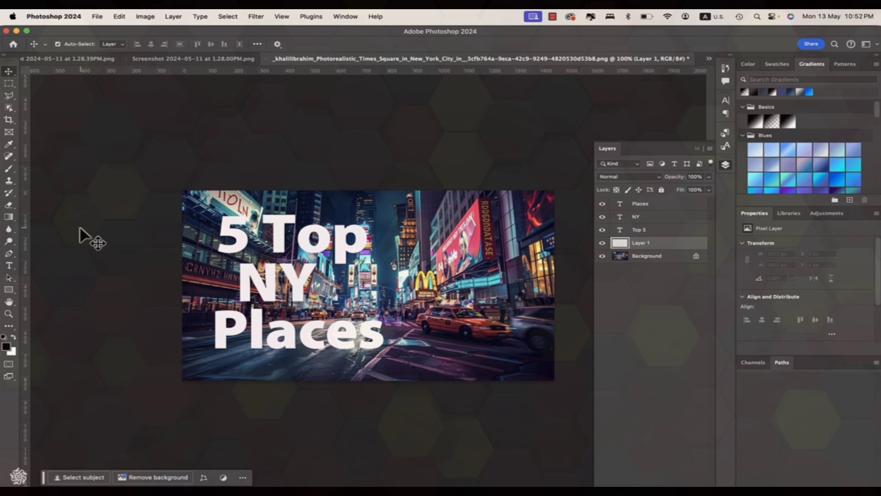
key(b)
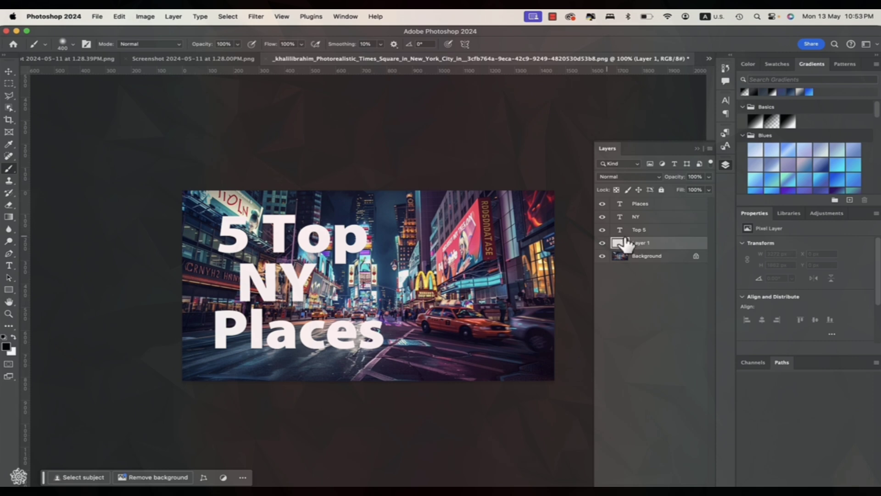
click(709, 179)
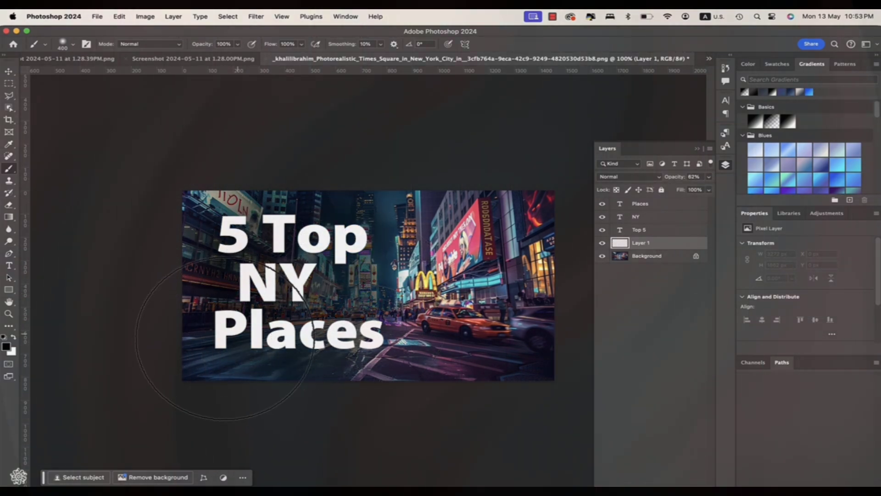
mouse_move(209, 280)
mouse_down()
mouse_move(255, 229)
mouse_move(231, 222)
mouse_move(218, 237)
mouse_up()
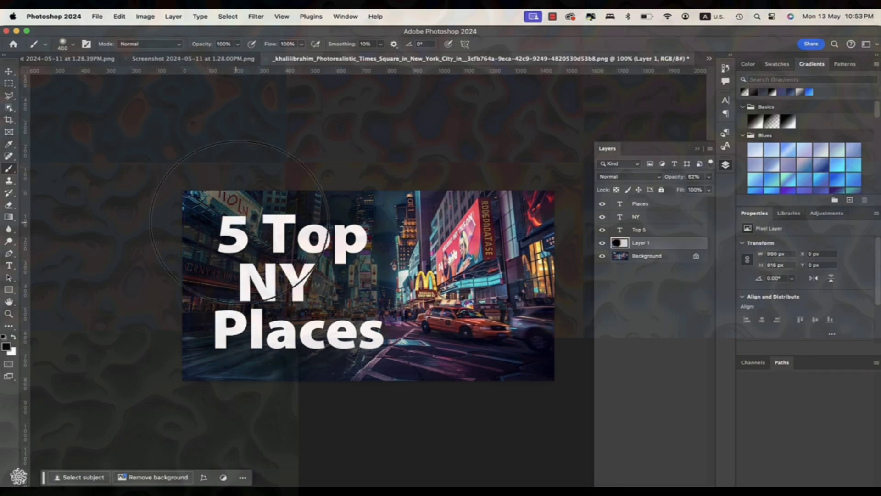
click(709, 176)
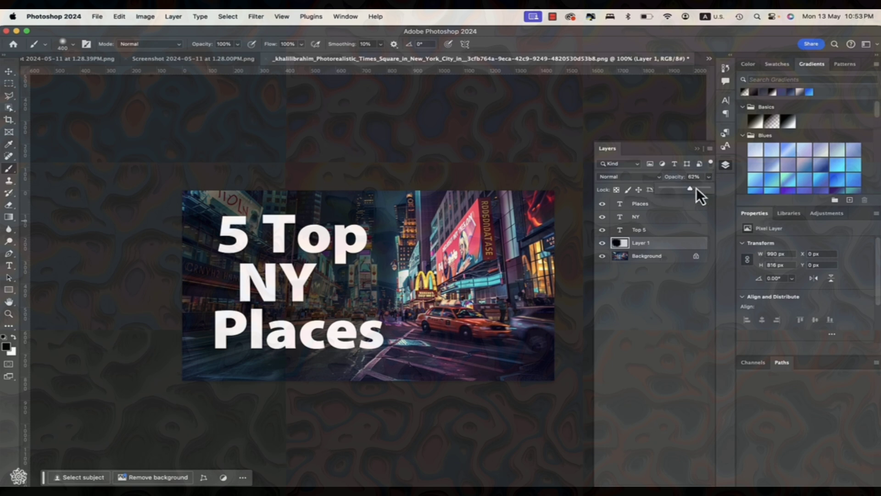
drag(698, 188, 688, 188)
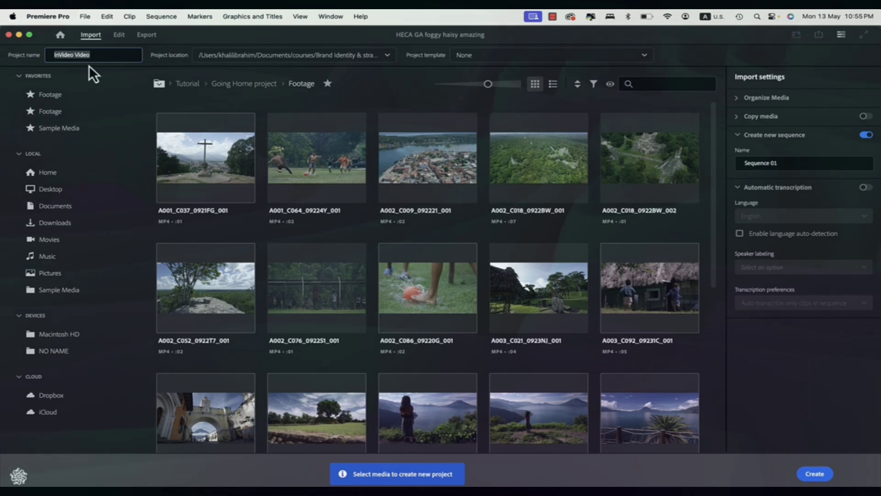
Step: Create the InVideo Video project and narrow the Tools panel to one column
click(814, 474)
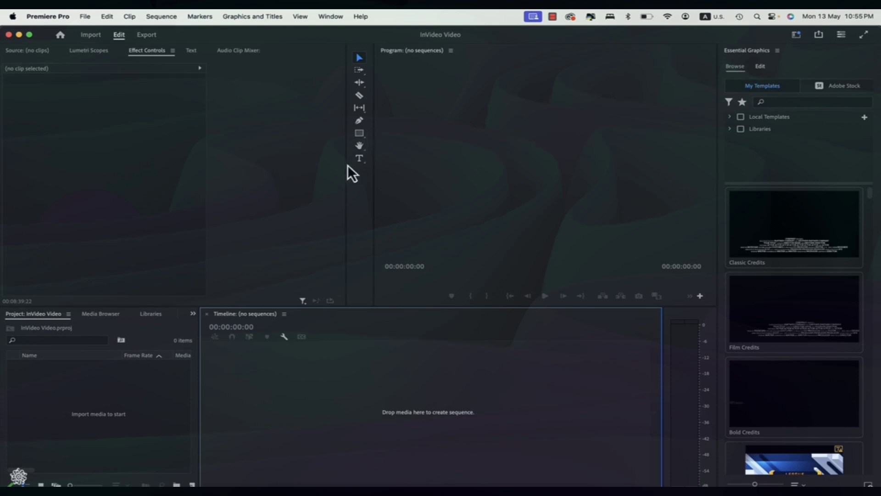
drag(346, 172, 261, 173)
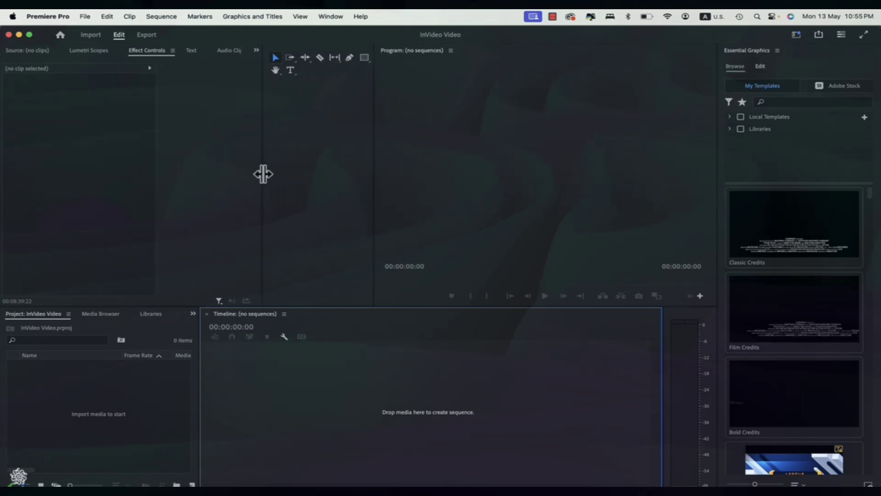
drag(374, 167, 269, 168)
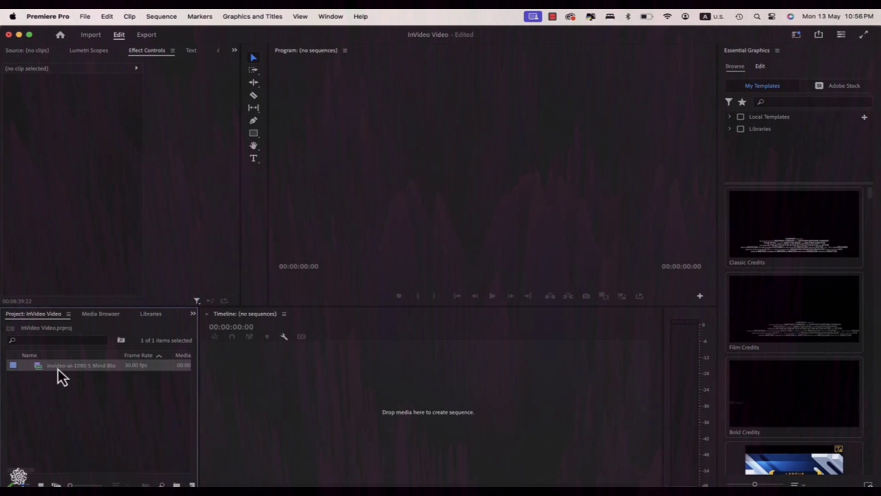
Step: Drop the invideo-ai-1080 clip on the timeline to build a 00:00:42:25 sequence and scrub it
drag(58, 368, 246, 377)
drag(246, 376, 245, 375)
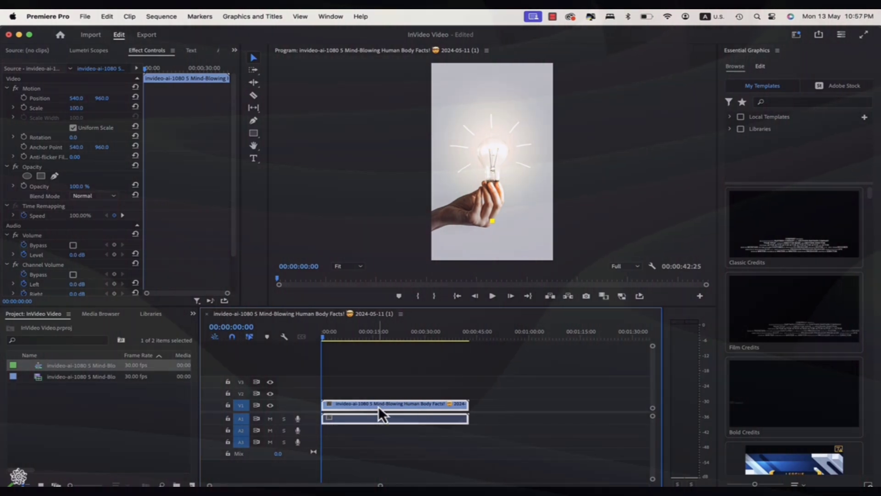
drag(323, 338, 378, 343)
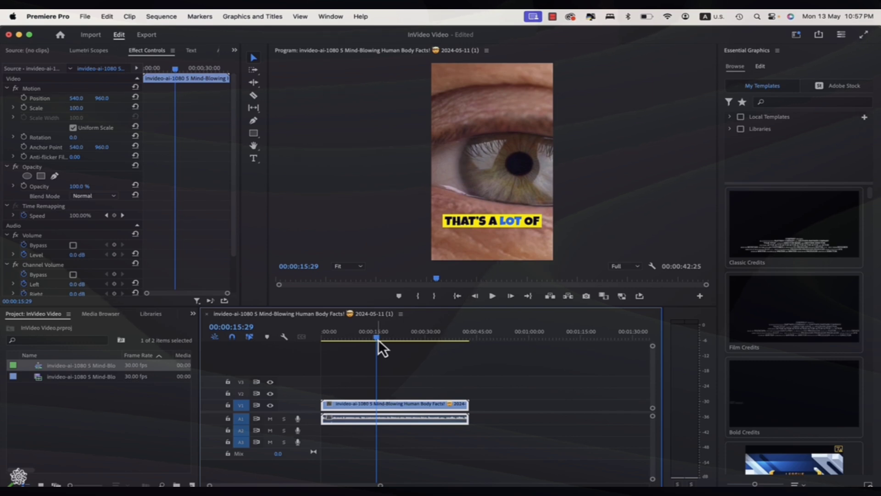
click(796, 36)
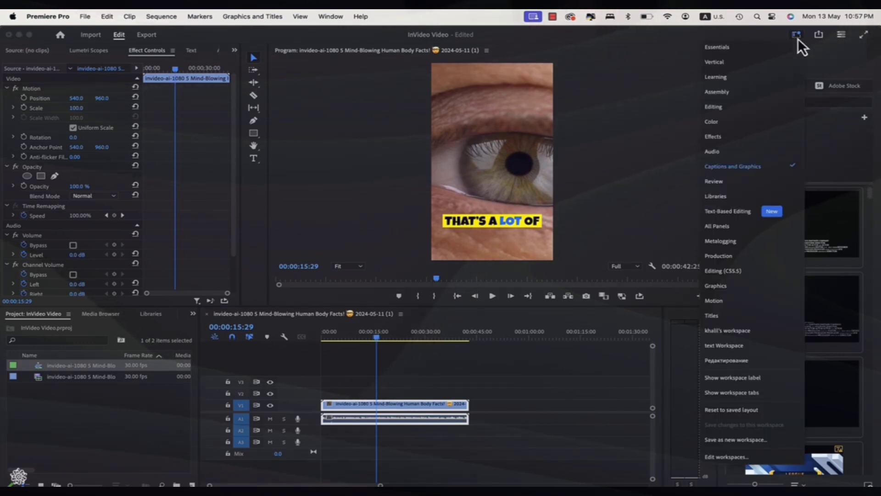
Step: In Lumetri Basic Correction, set temperature to 1.1, saturation to 47.3, and tweak exposure
click(714, 122)
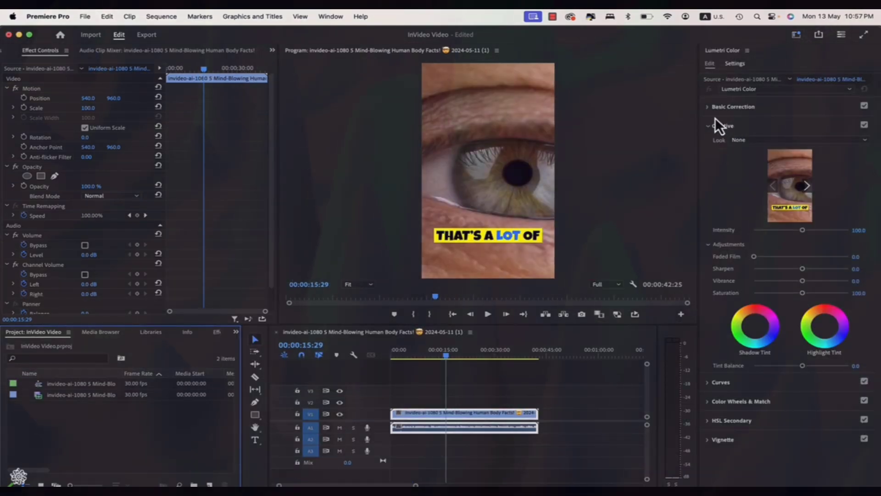
click(709, 108)
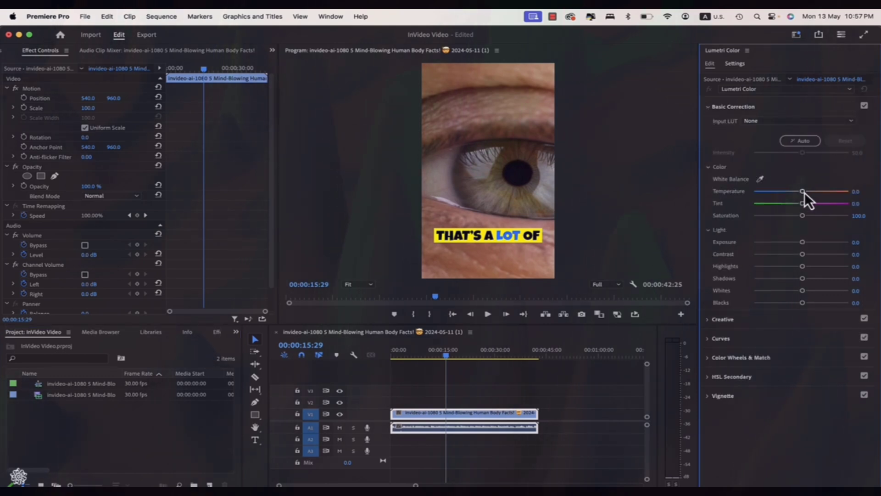
drag(805, 192, 775, 221)
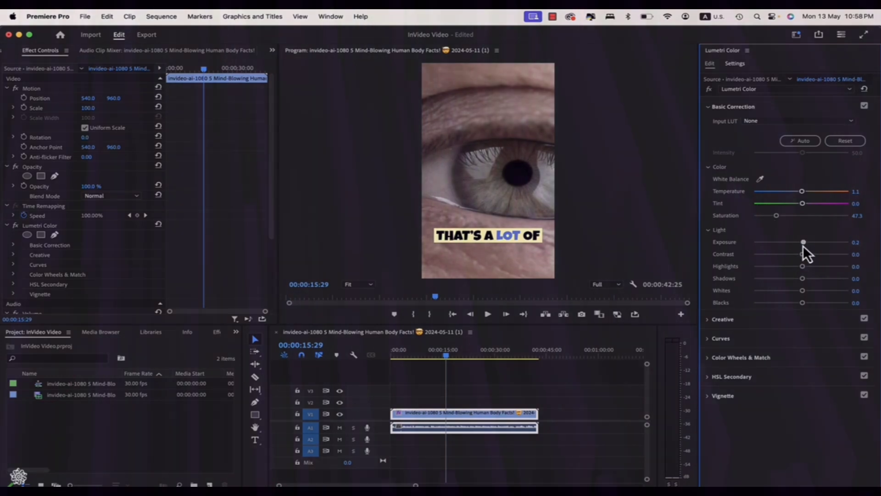
drag(804, 245, 800, 246)
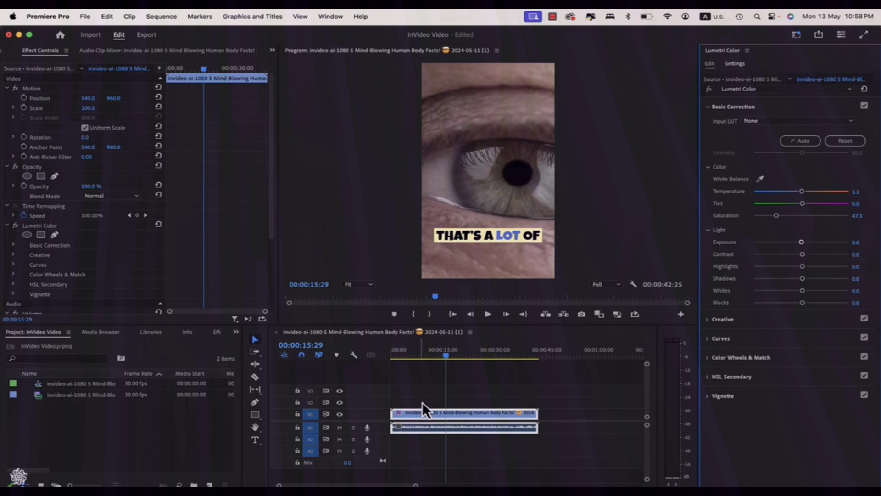
click(726, 321)
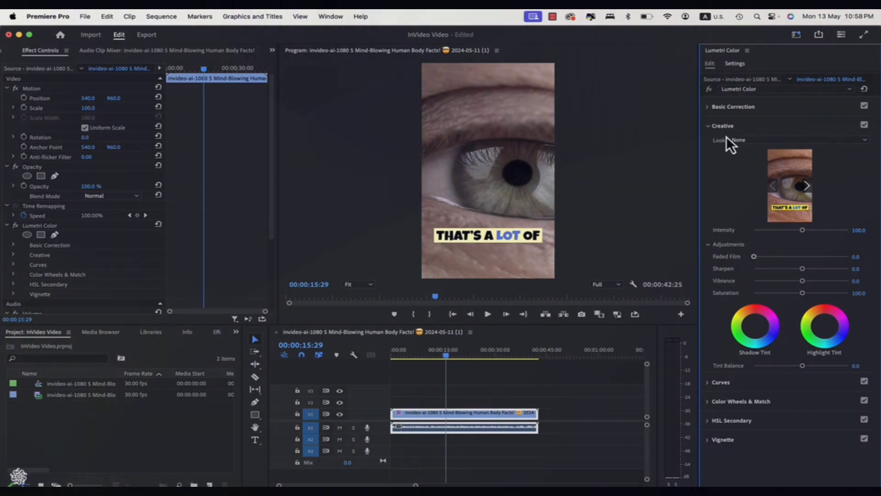
Step: Preview several Creative looks, apply Kodak 5218 Kodak 2383 (by Adobe), and scrub to check it
click(849, 151)
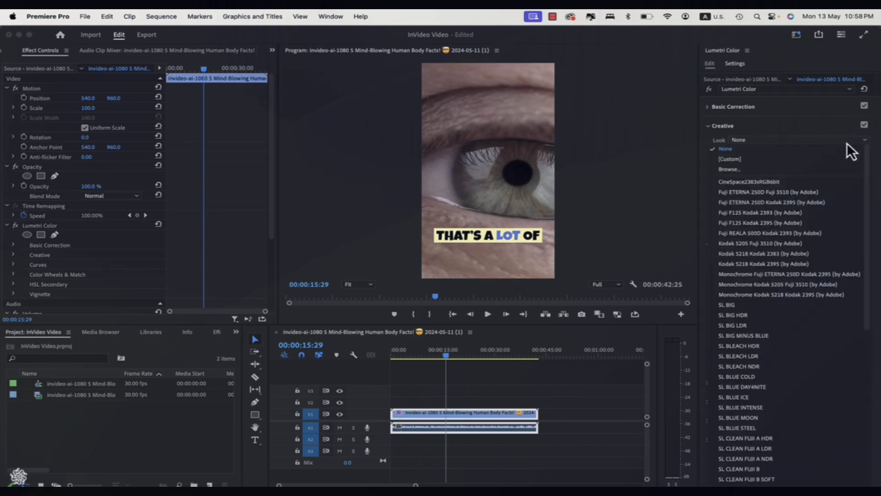
click(800, 192)
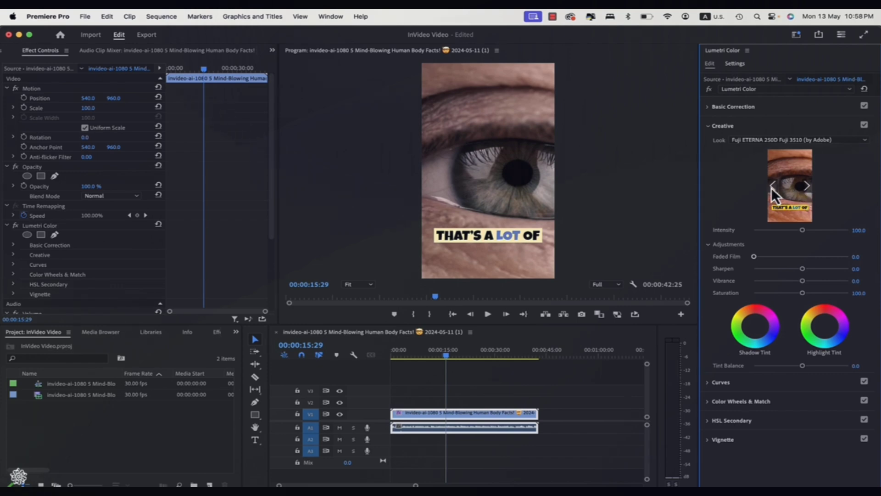
click(771, 186)
click(808, 185)
click(808, 185)
click(807, 185)
click(810, 183)
click(811, 183)
click(810, 183)
click(810, 184)
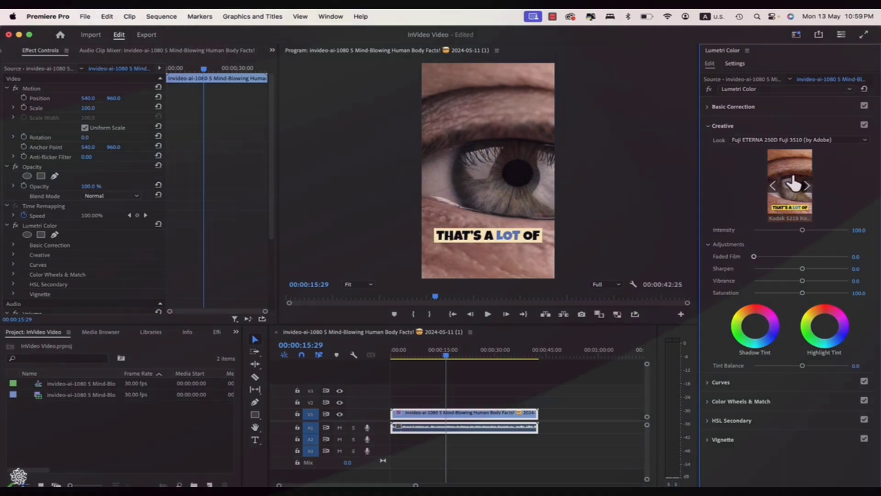
click(793, 183)
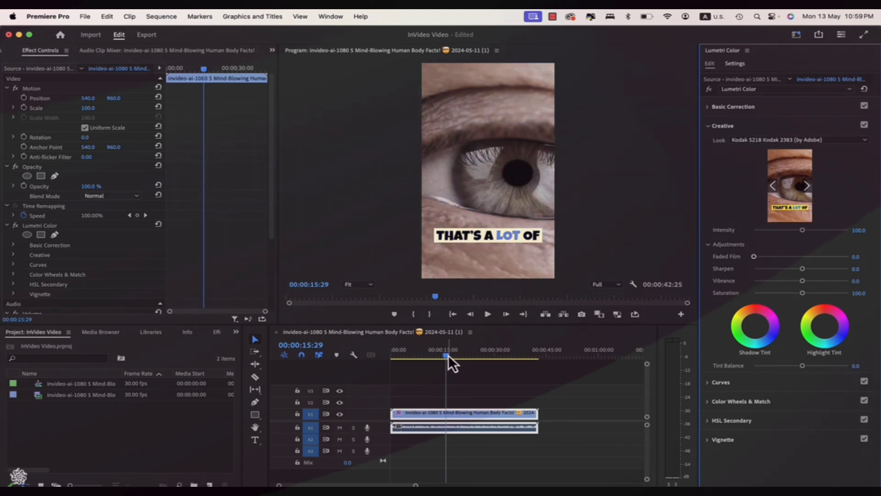
drag(447, 354, 428, 359)
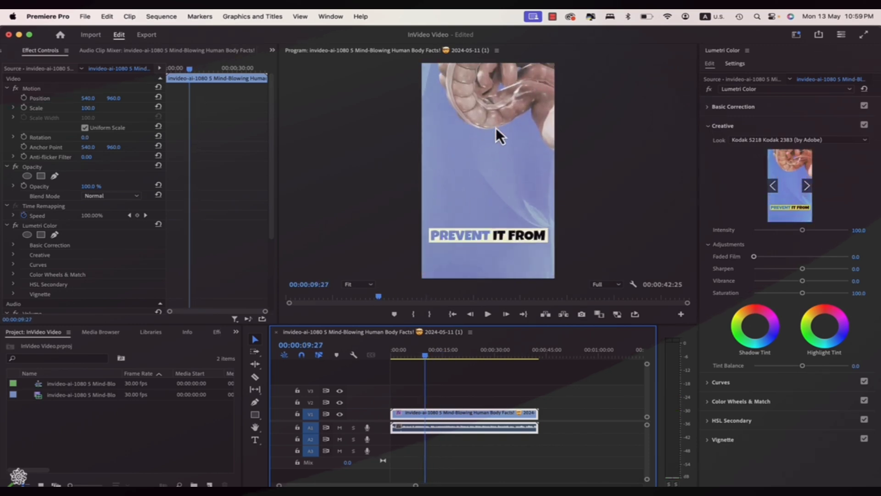
click(850, 134)
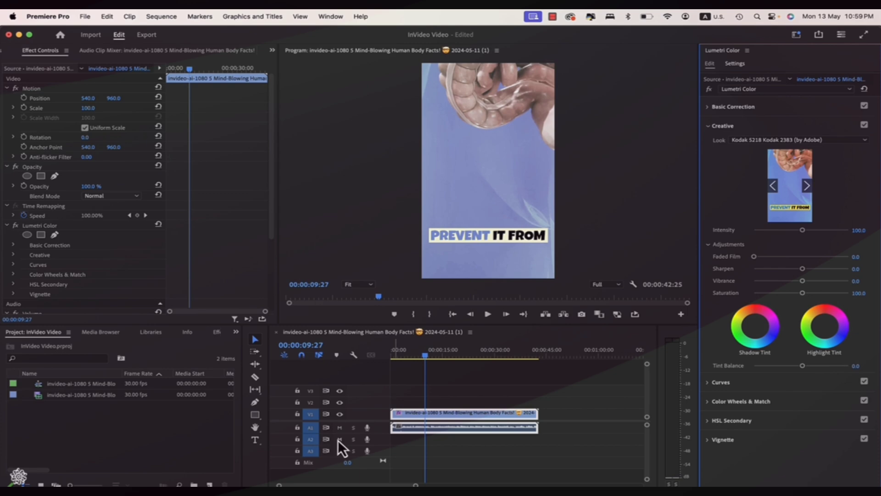
Step: Mute track A1 and silently scrub the captions from 00:00:09:05 to 00:00:12:25
click(340, 428)
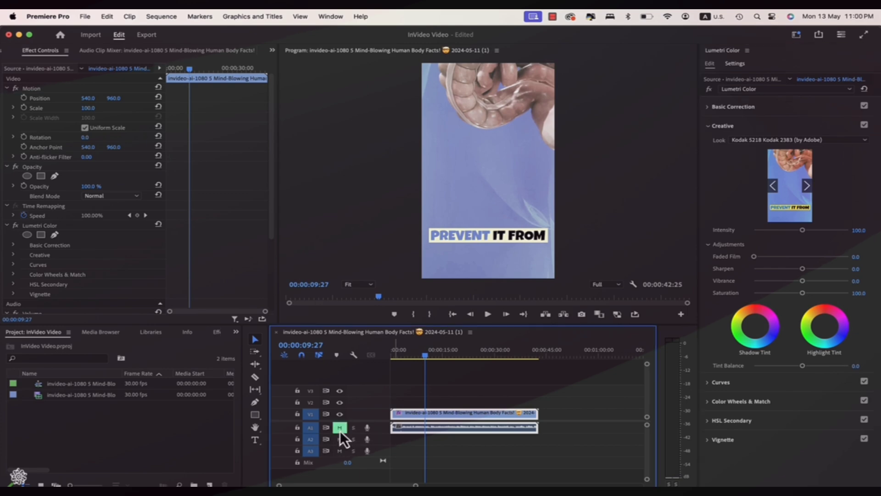
click(423, 356)
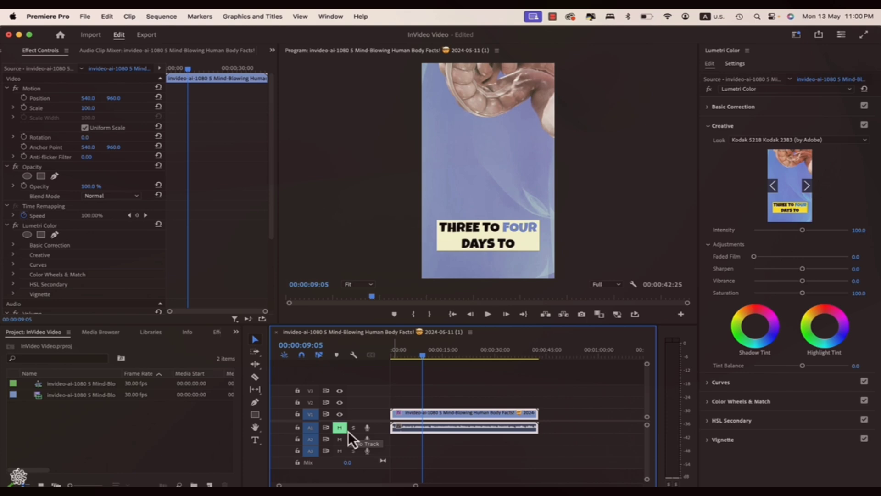
drag(441, 356, 437, 356)
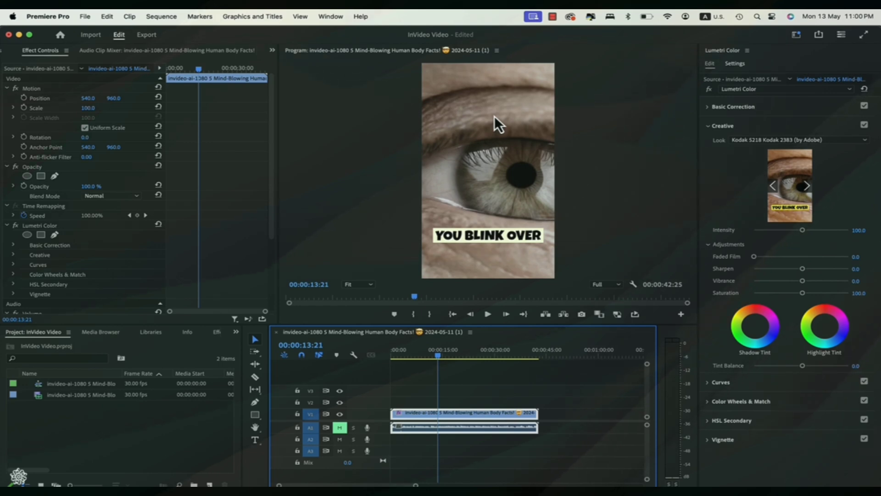
click(649, 16)
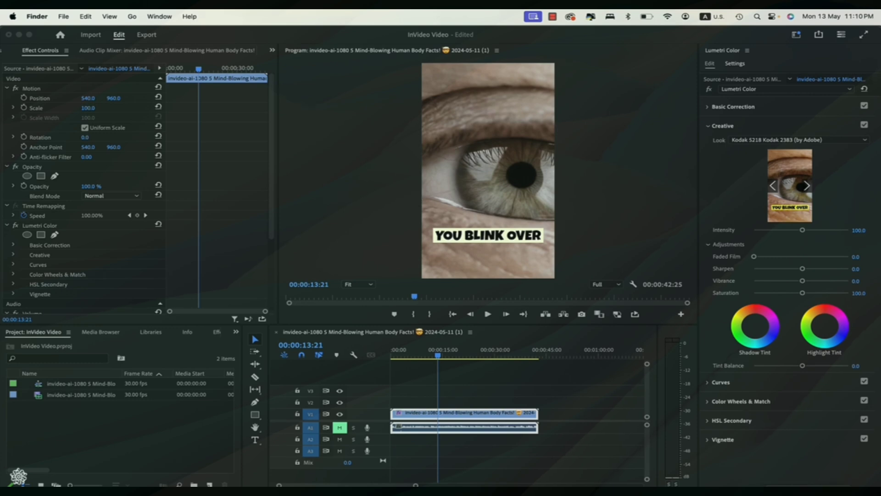
Step: Drag seat_belts_sing.mp3 from Finder onto audio track A2 at the blink caption
mouse_move(728, 201)
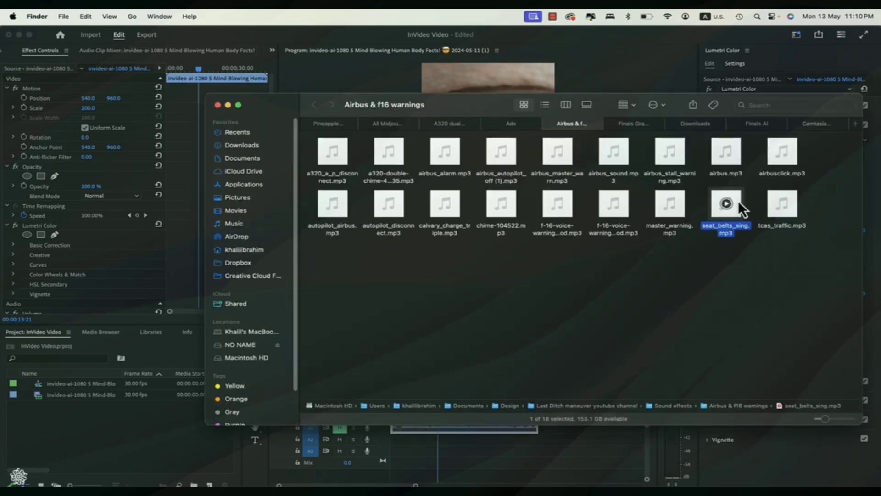
drag(542, 331, 444, 440)
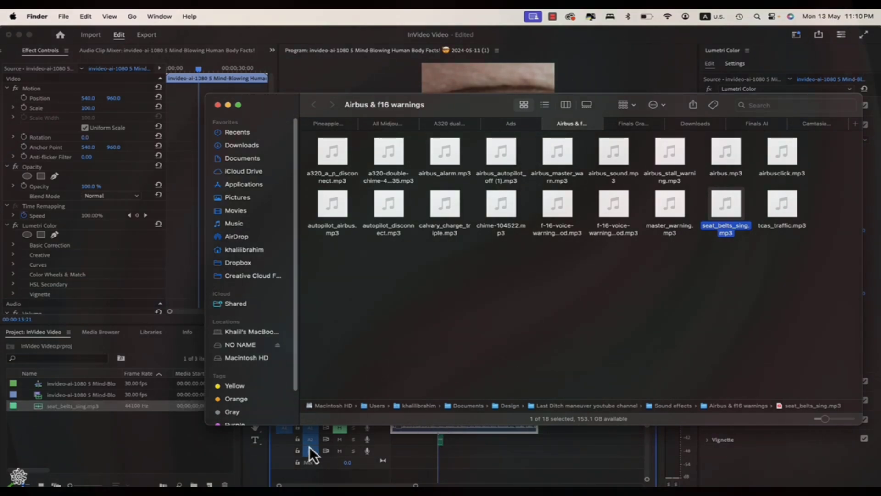
click(228, 105)
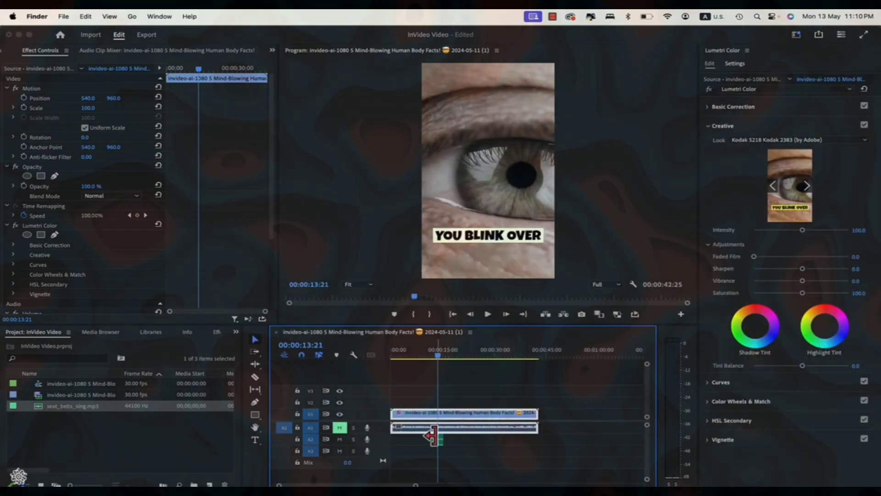
click(449, 333)
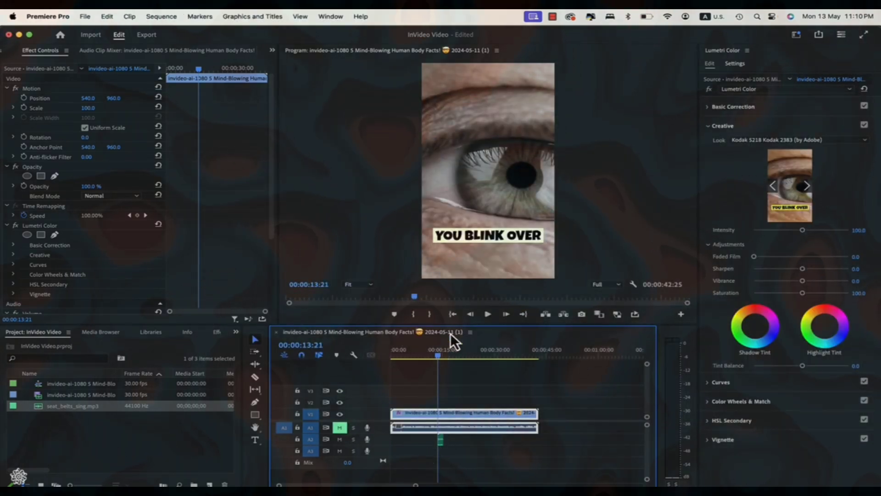
Step: Unmute track A1 and play the blink section with the seat_belts_sing.mp3 effect
key(space)
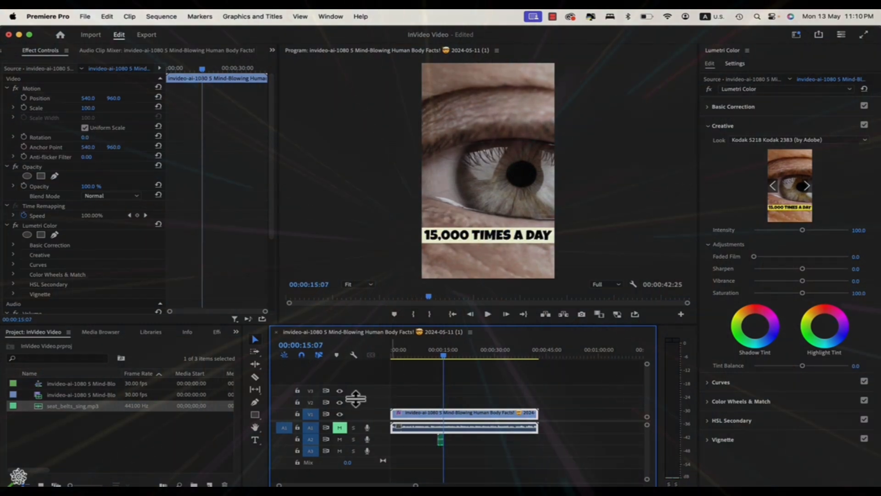
click(340, 429)
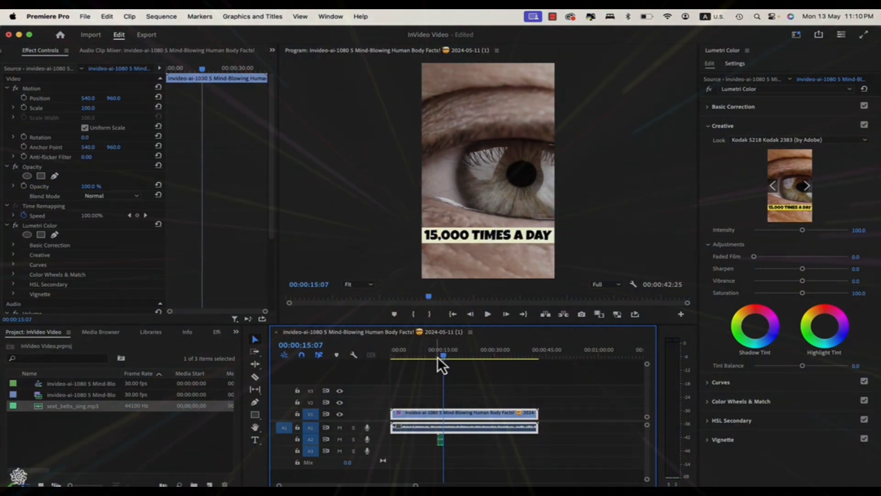
key(space)
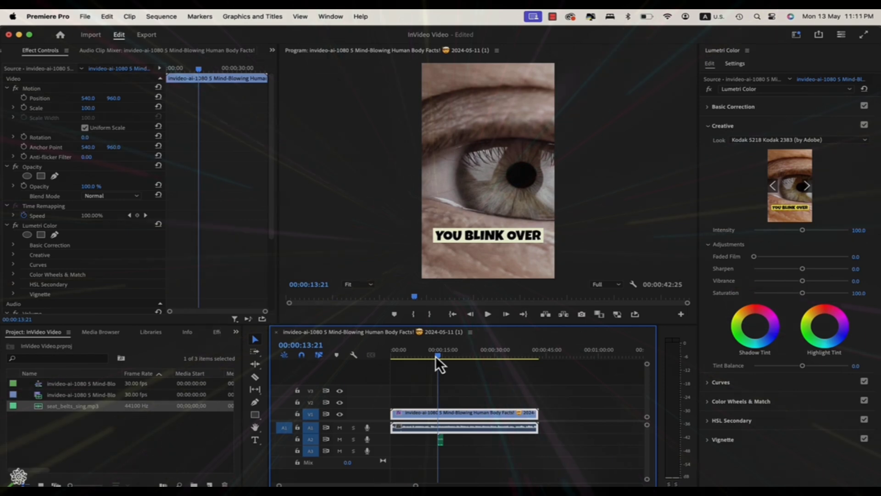
key(space)
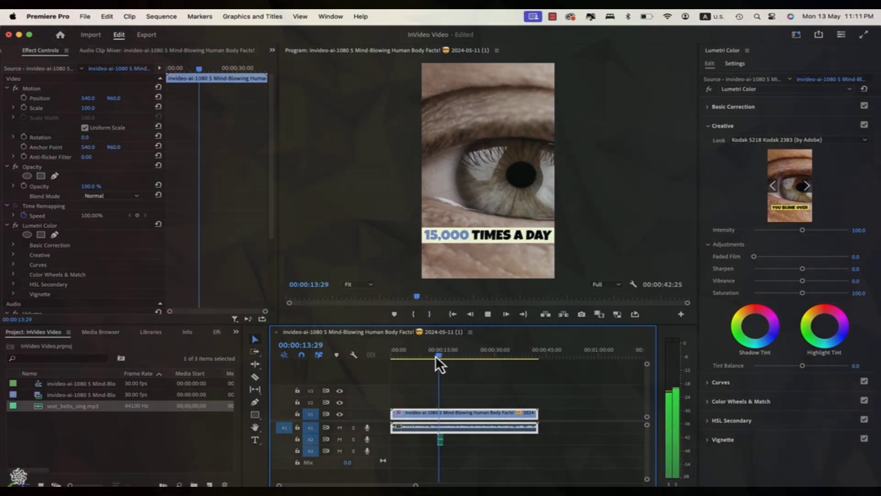
key(space)
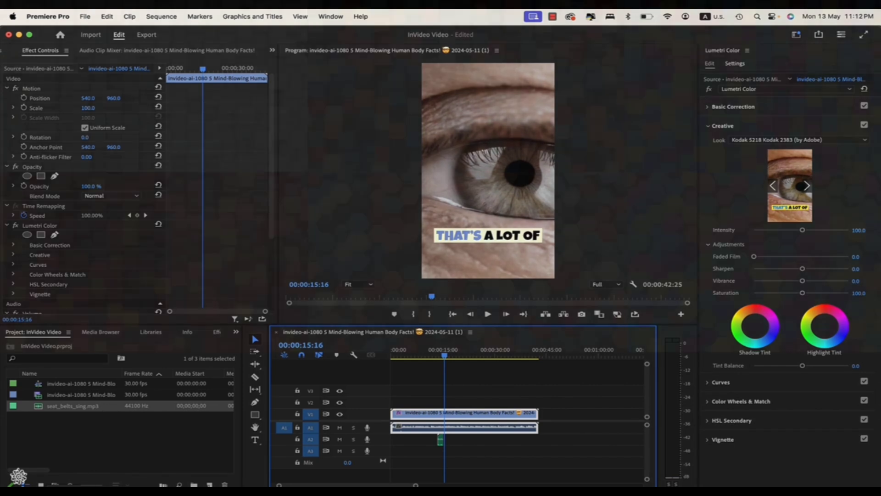
key(super+Tab)
Step: Import IMG_4994.MOV from Finder and place it on the timeline at 00:00:46:07
mouse_move(334, 254)
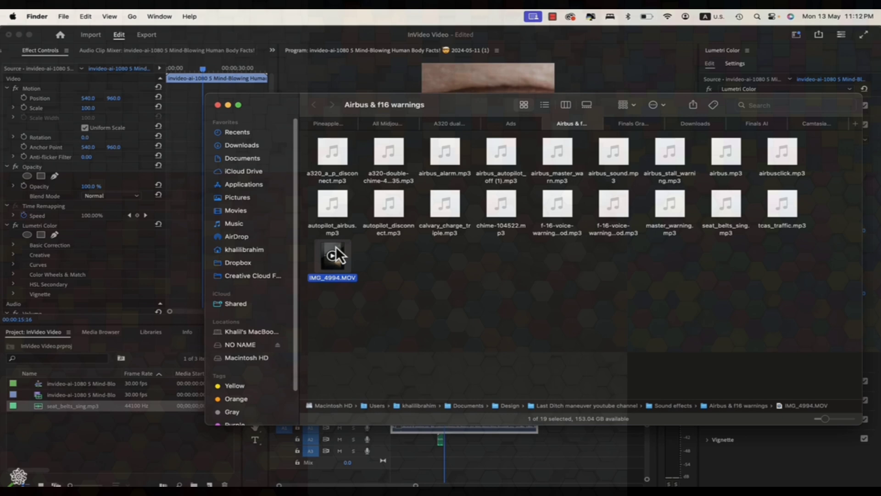
drag(335, 248, 65, 423)
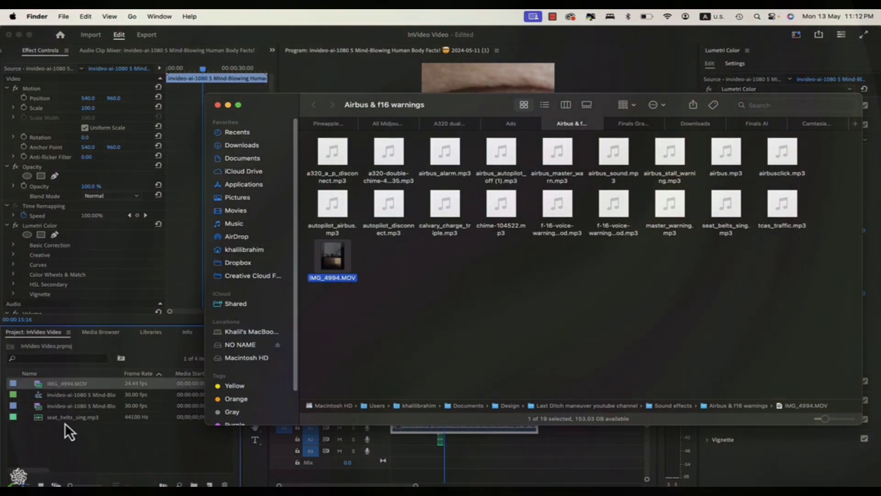
click(65, 437)
drag(73, 384, 553, 417)
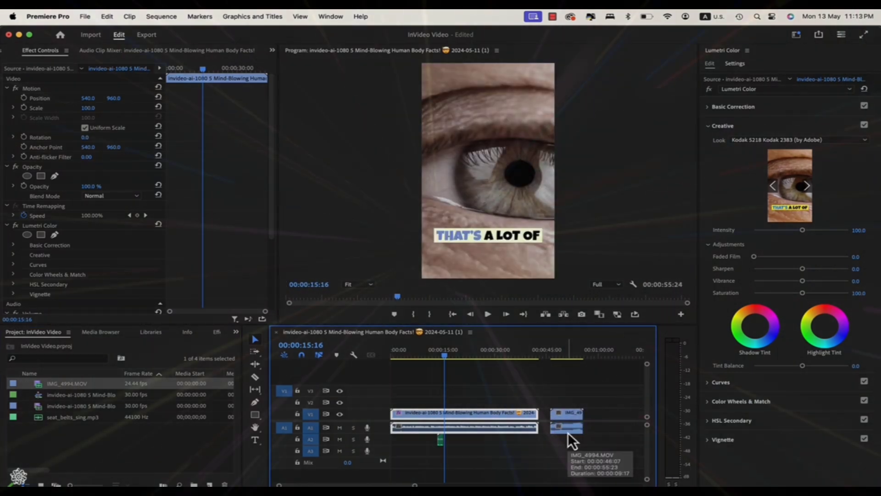
Step: Delete IMG_4994's audio and move its video above the main clip at 00:00:13:21
alt+click(568, 430)
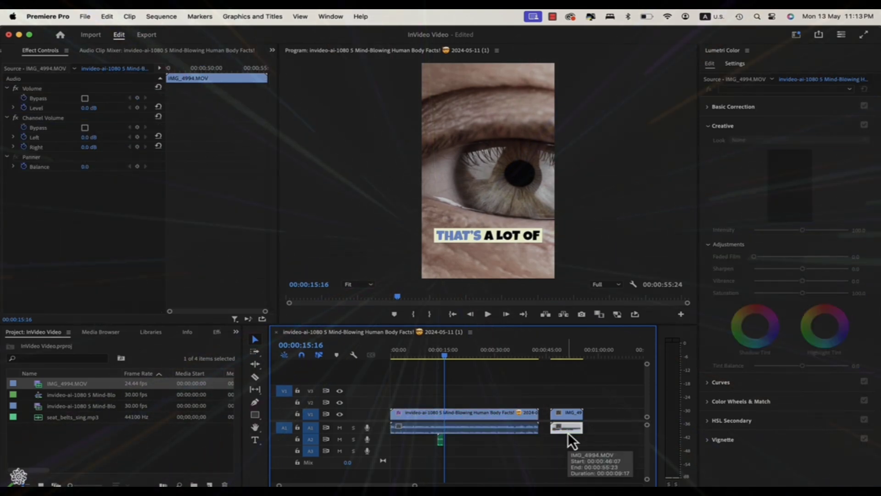
key(Delete)
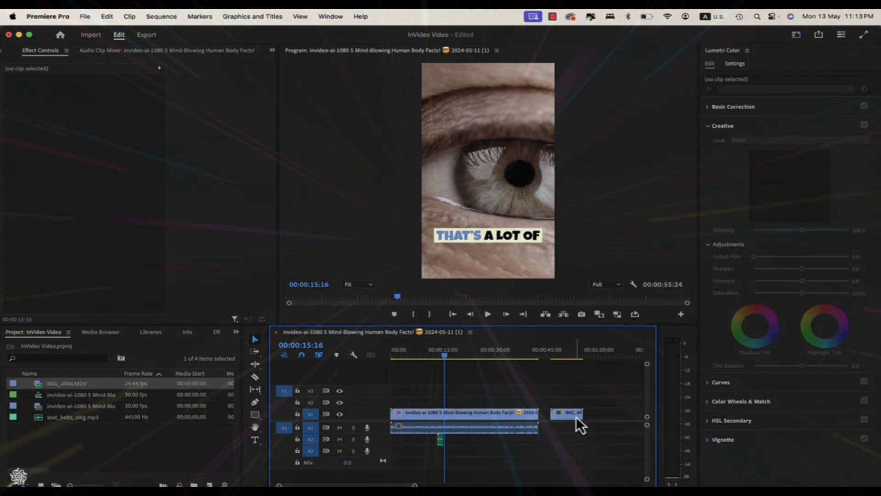
drag(576, 417, 461, 403)
Step: Preview the b-roll section from 00:00:10:29 and trim the IMG_4994 clip shorter
scroll(461, 403, up, 2)
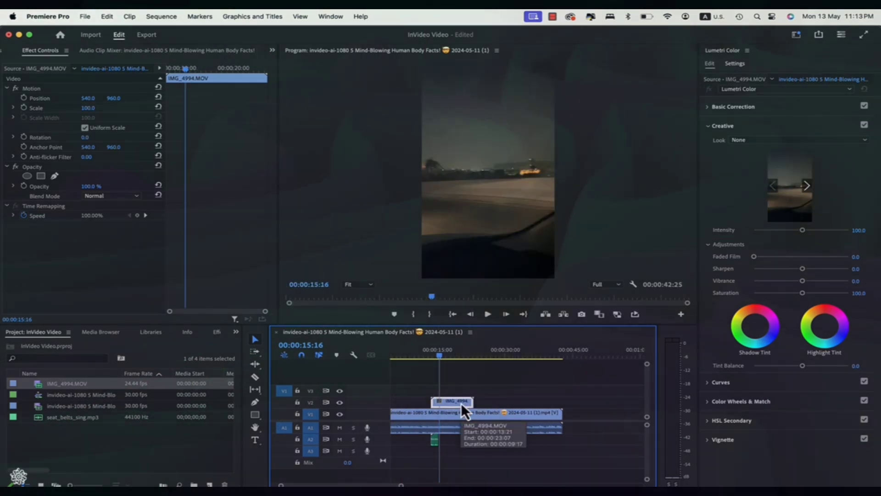
click(428, 356)
click(420, 355)
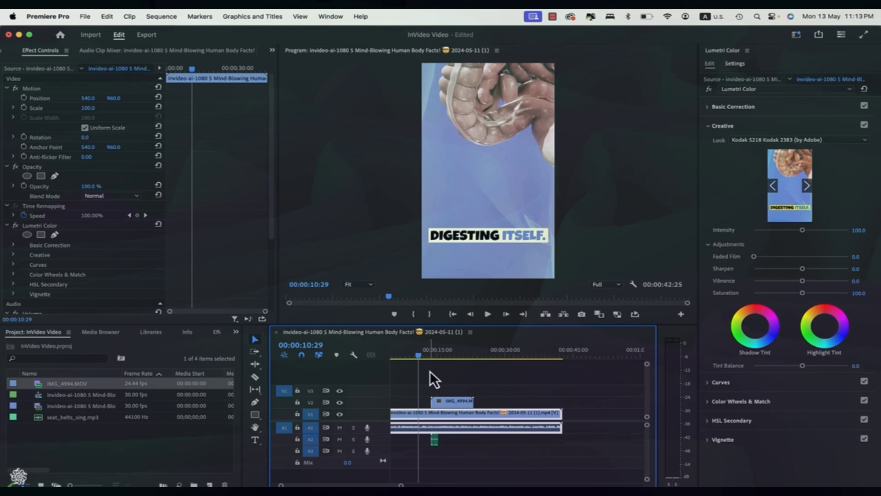
key(space)
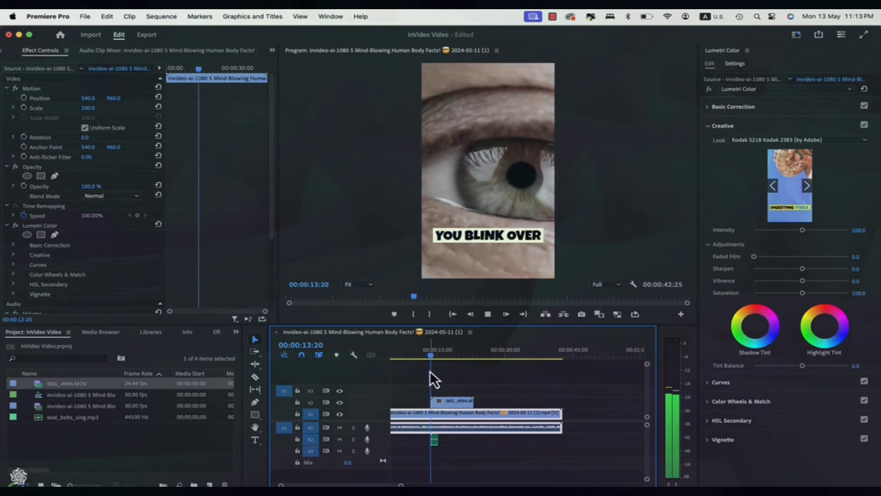
key(space)
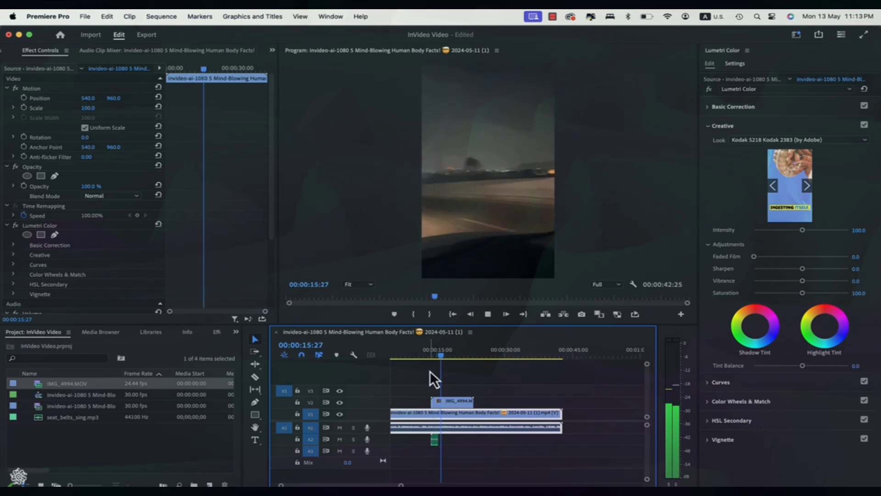
drag(469, 396, 435, 398)
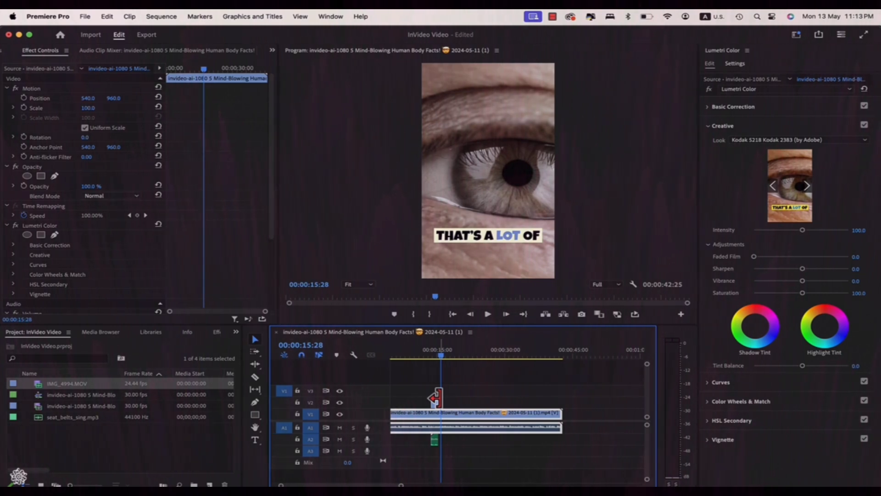
click(578, 351)
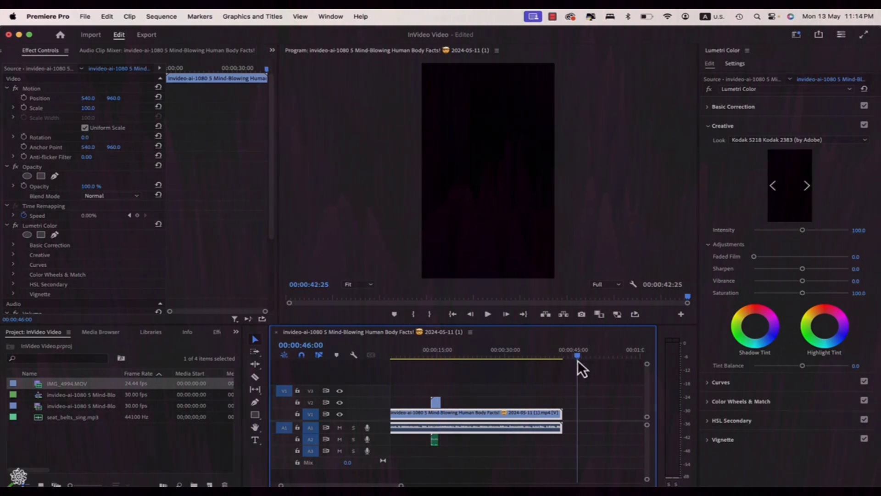
Step: Open the recent HECA GA foggy haisy amazing project
click(86, 19)
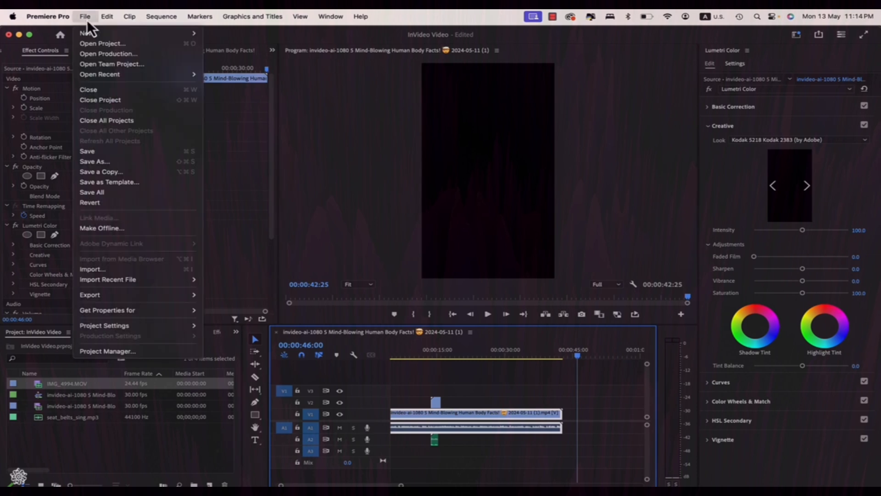
mouse_move(145, 75)
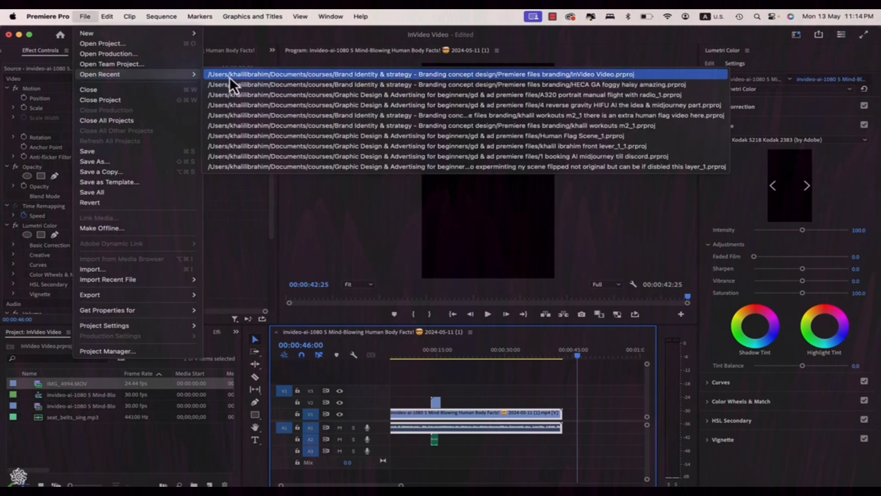
click(247, 84)
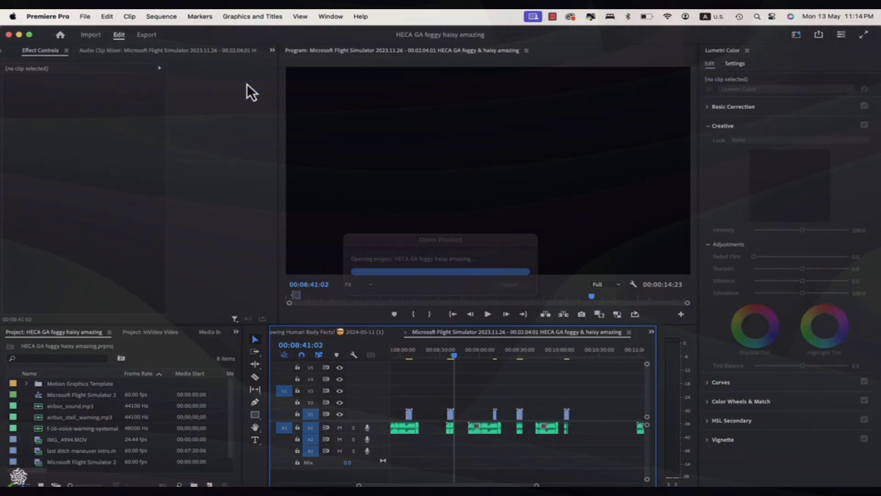
scroll(448, 404, up, 5)
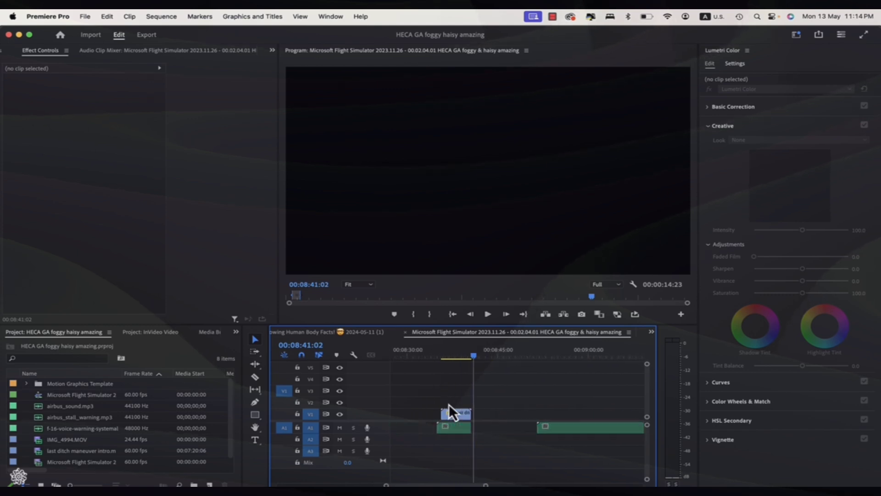
Step: Play the LAST DITCH MANEUVER intro with sound, then select its video and audio together
click(441, 345)
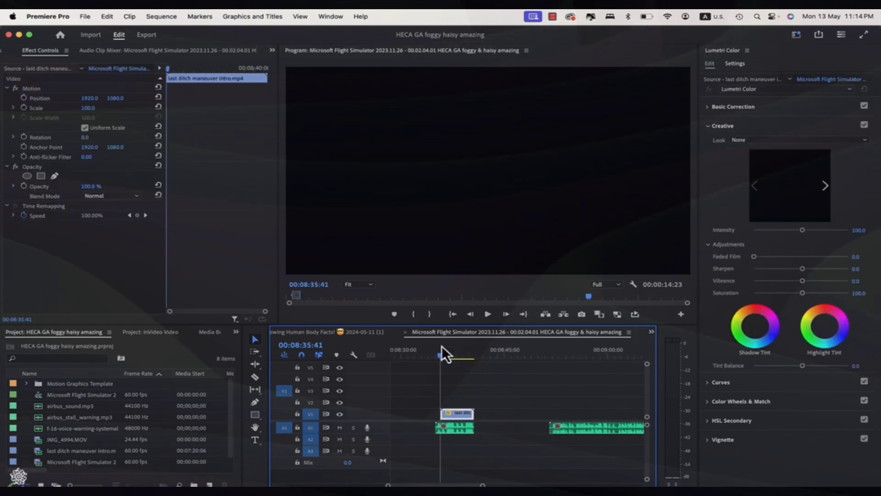
key(space)
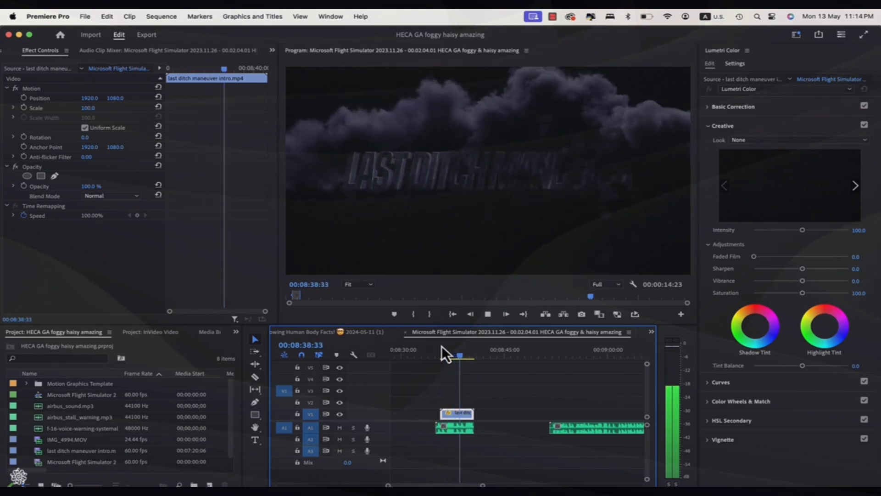
key(space)
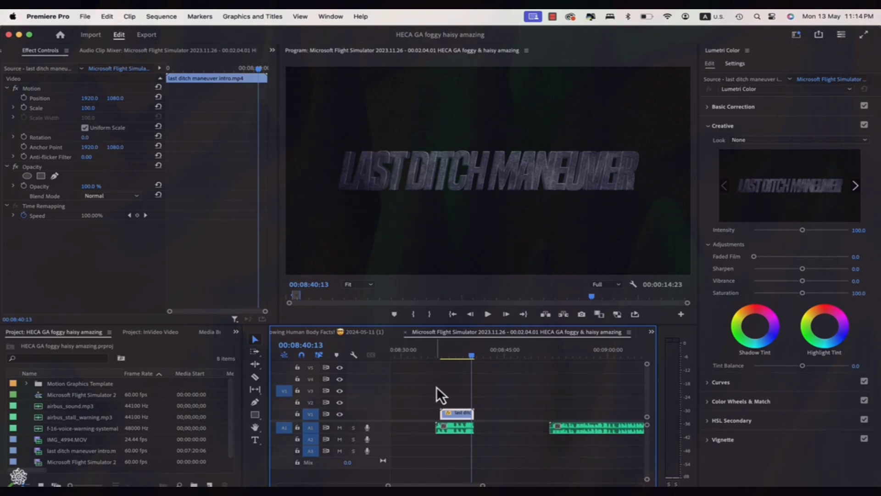
drag(437, 386, 486, 444)
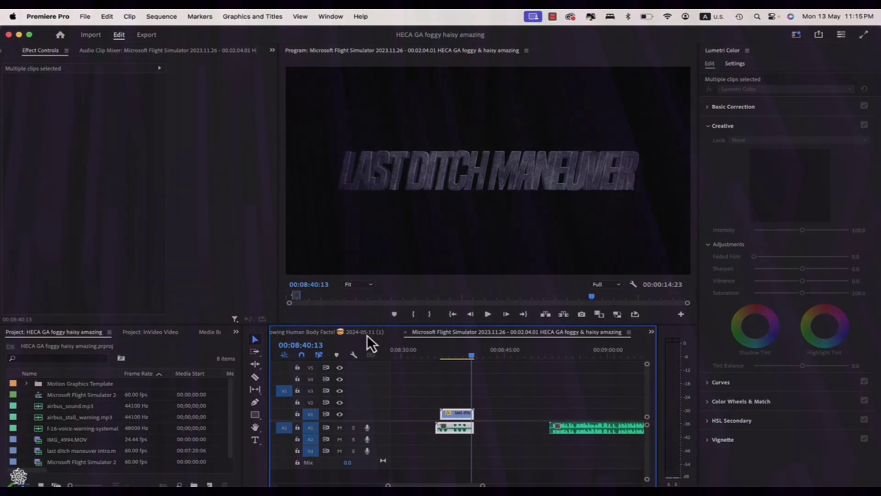
Step: In the invideo sequence, push the invideo clips to about 30 seconds and paste the intro at the start
click(368, 335)
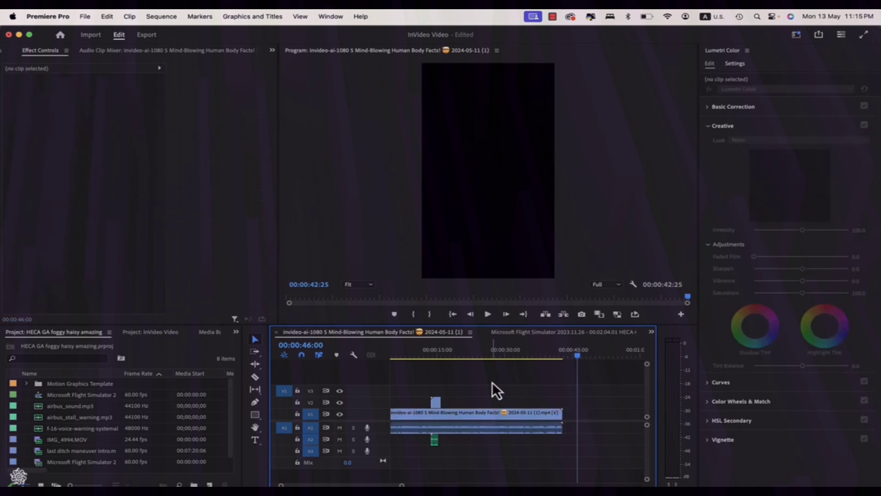
drag(492, 381, 402, 457)
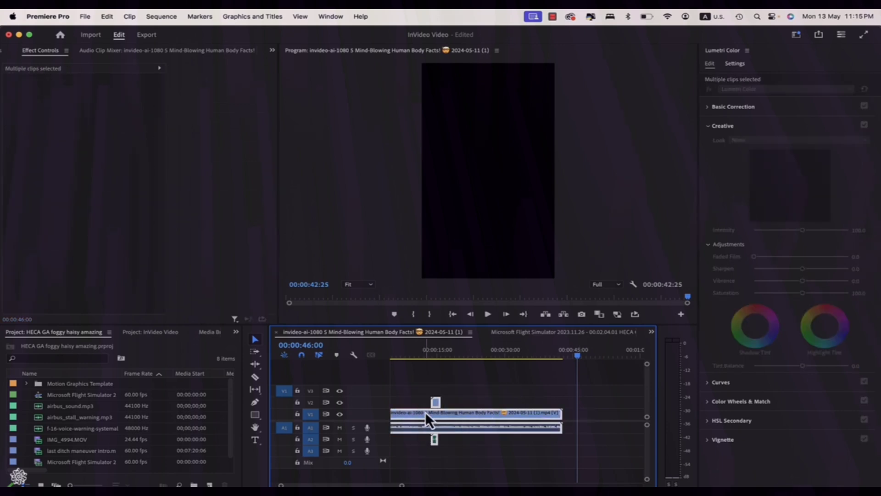
drag(425, 411, 567, 413)
drag(398, 357, 362, 356)
key(super+v)
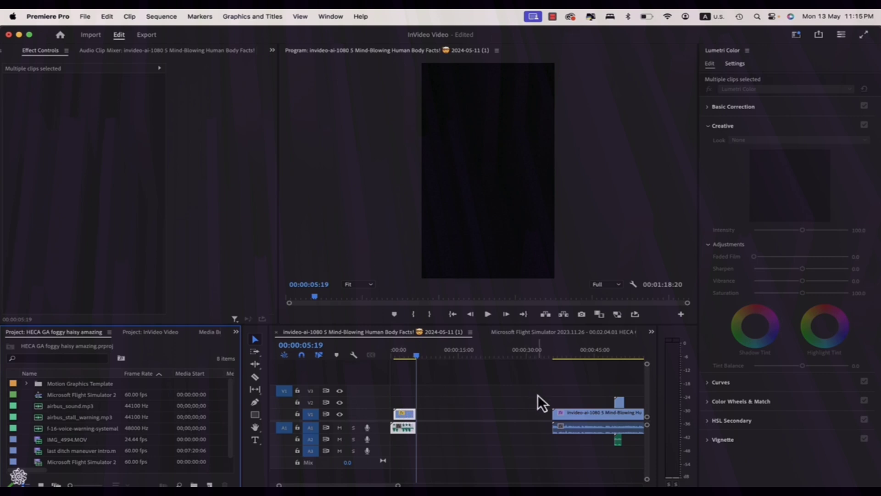
Step: Line up the intro's audio with its video and play back the intro in the short
scroll(390, 407, up, 5)
click(442, 383)
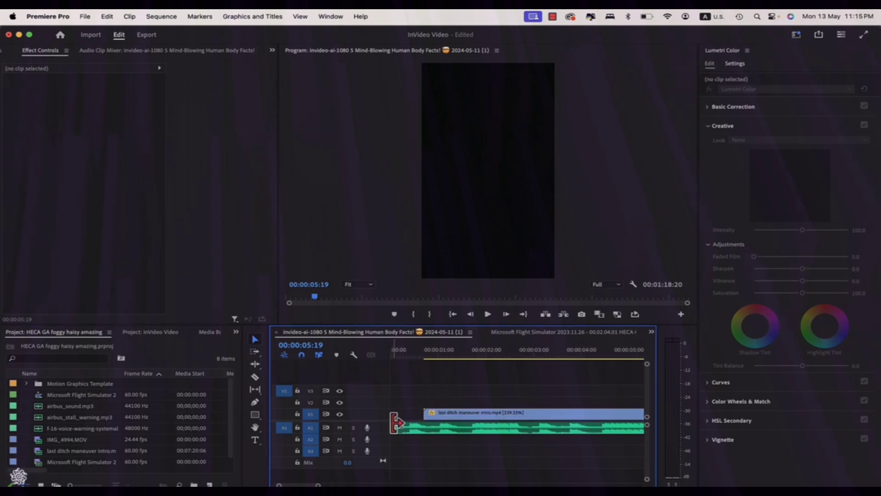
drag(397, 422, 425, 421)
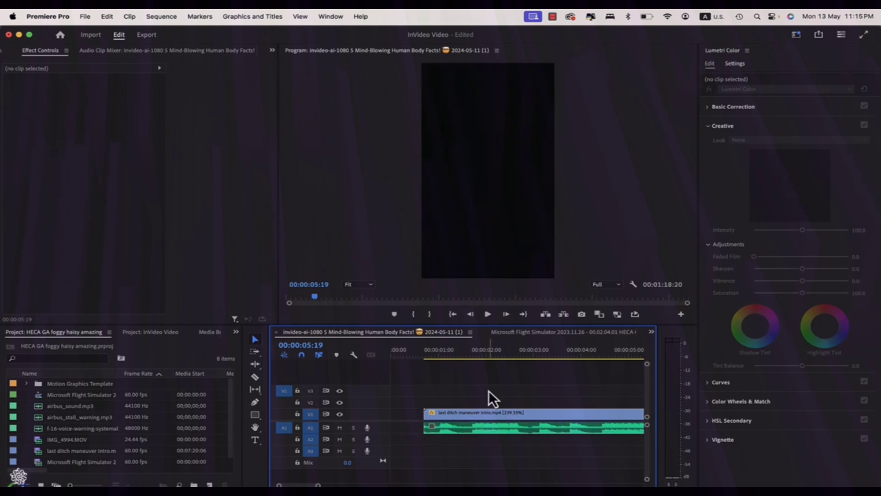
drag(489, 390, 417, 418)
key(minus)
key(minus)
key(minus)
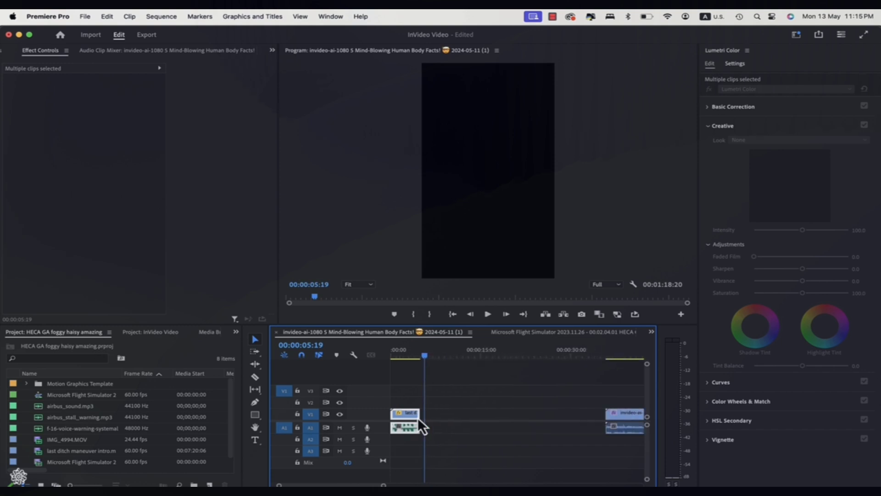
click(401, 353)
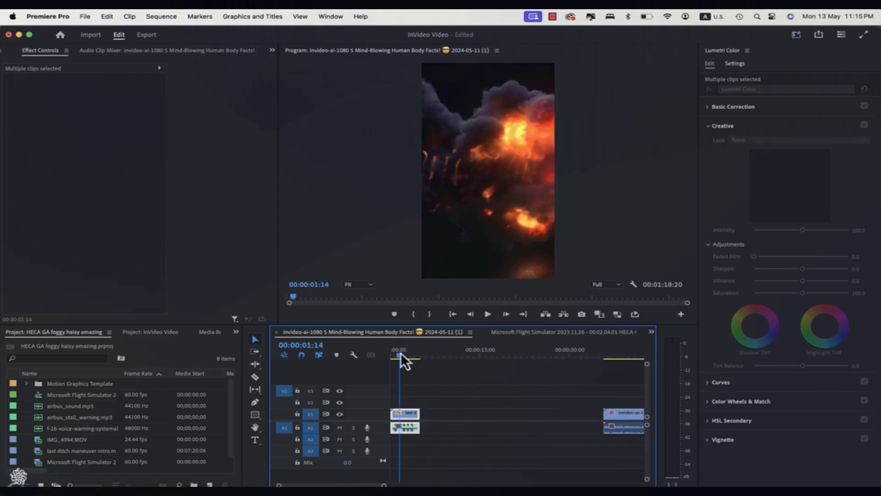
key(space)
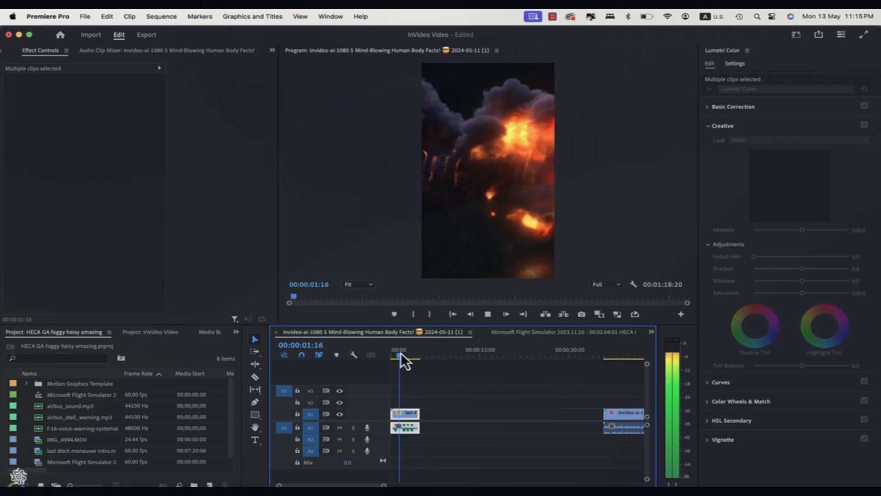
click(486, 419)
key(super+a)
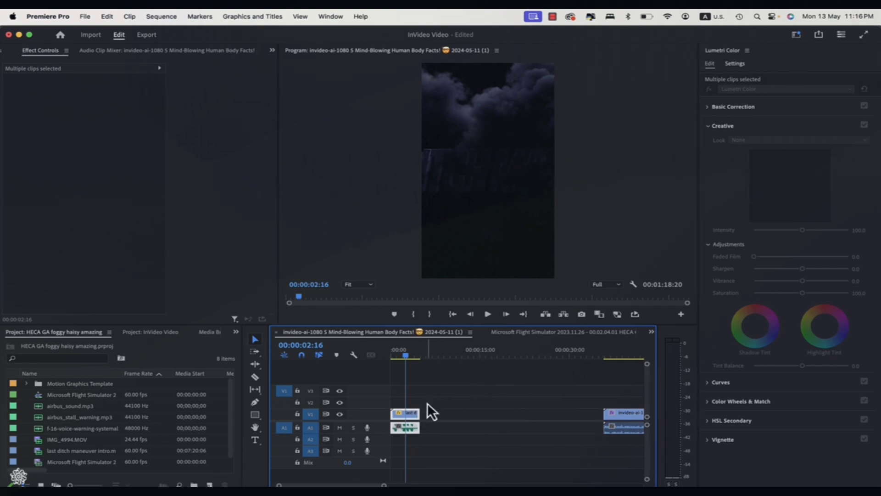
Step: Scale the intro clip down to about 33% in Motion, after trying 50 and 25
click(410, 416)
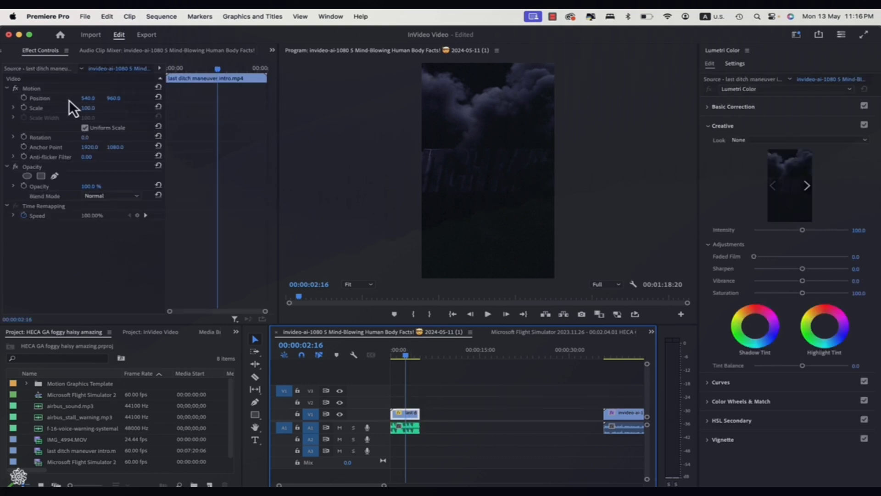
click(92, 108)
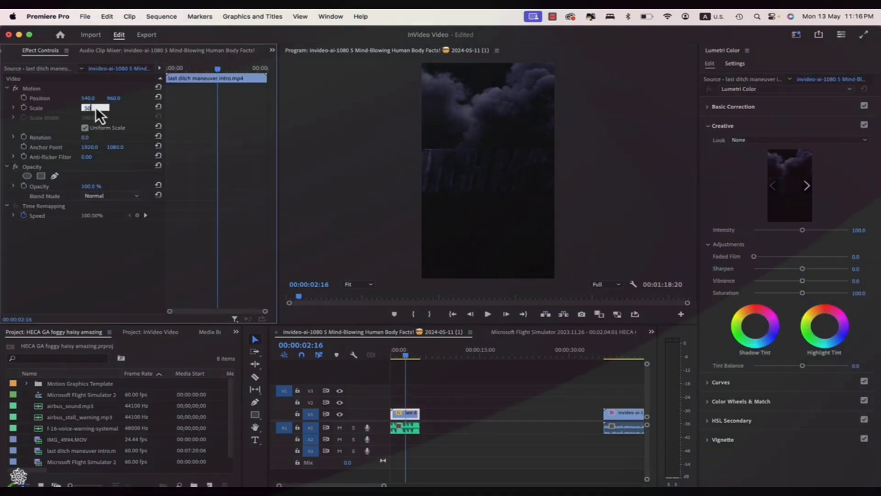
text(50)
key(Return)
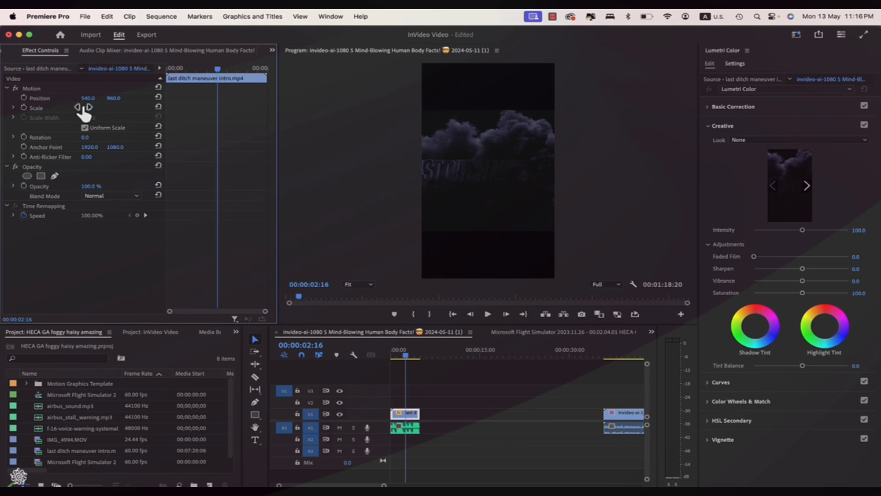
click(94, 106)
text(25)
key(Return)
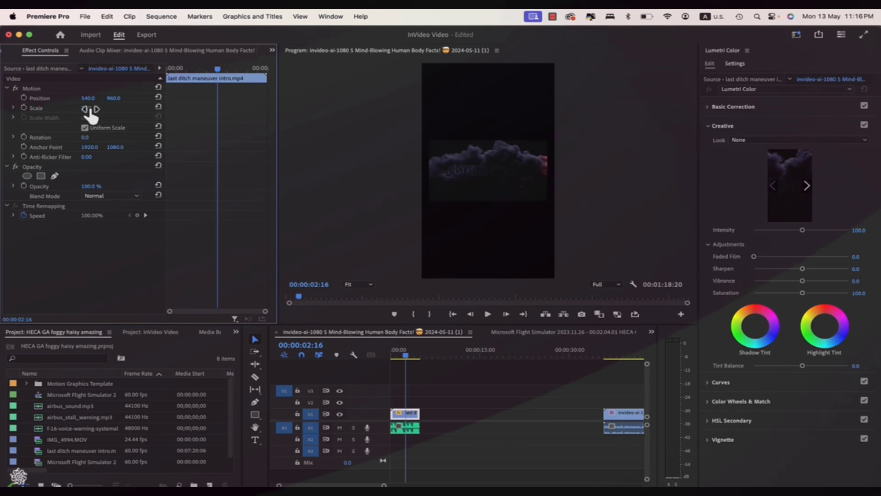
drag(90, 111, 97, 110)
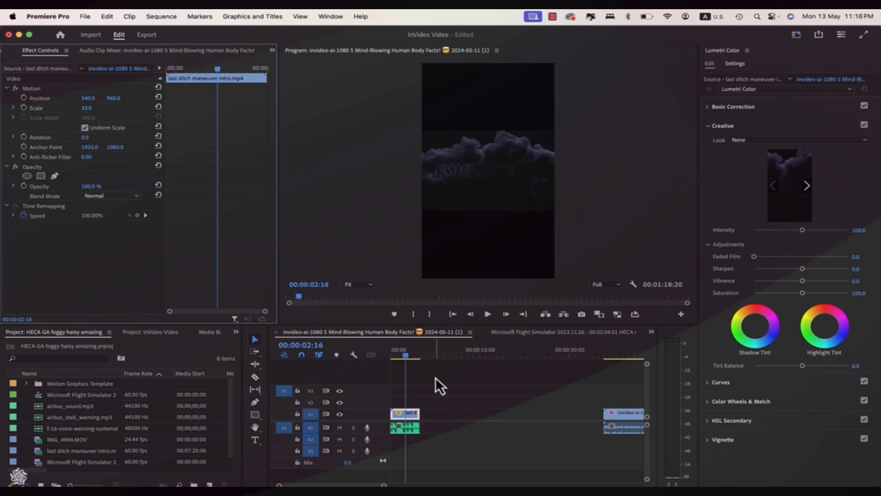
Step: Play the resized intro from the sequence start to check the title fits
drag(406, 356, 381, 356)
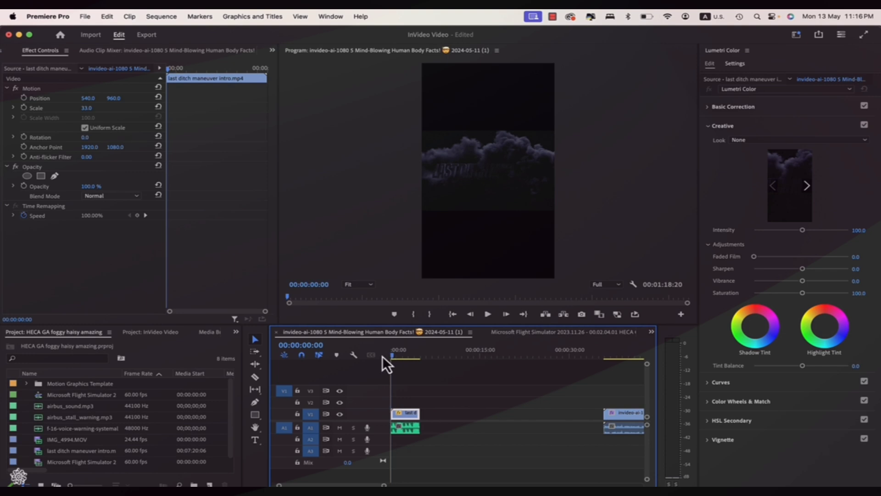
key(space)
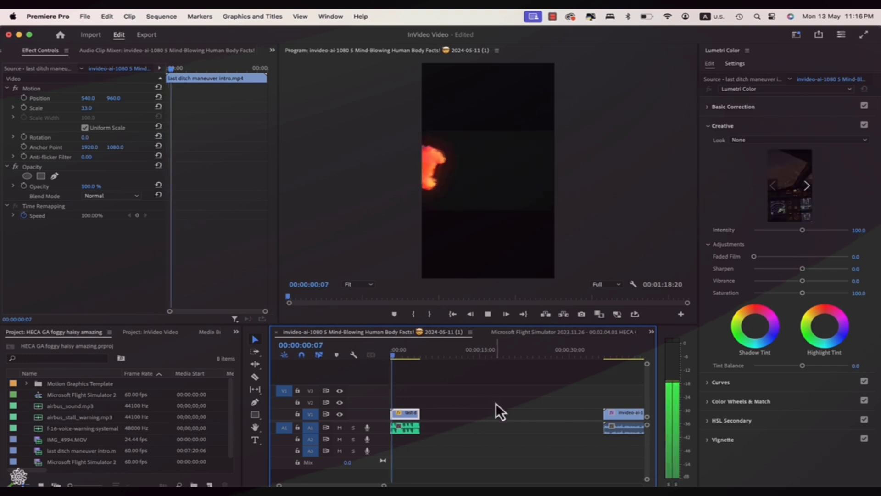
key(space)
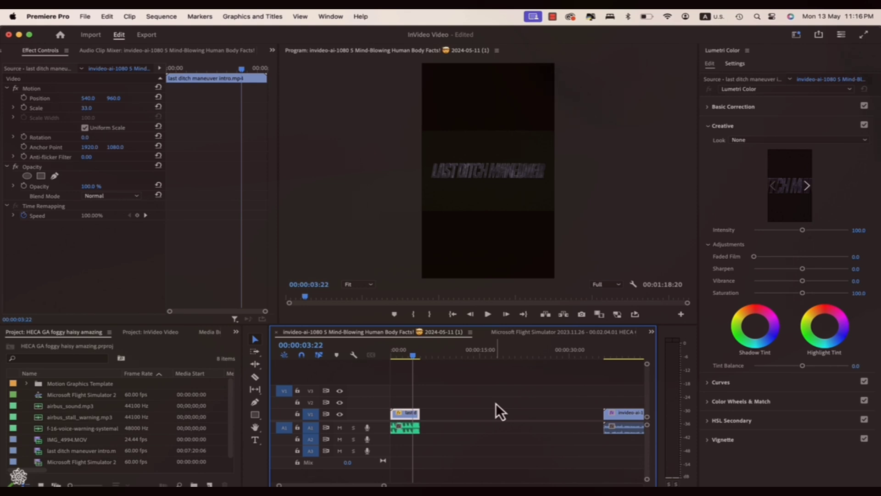
key(minus)
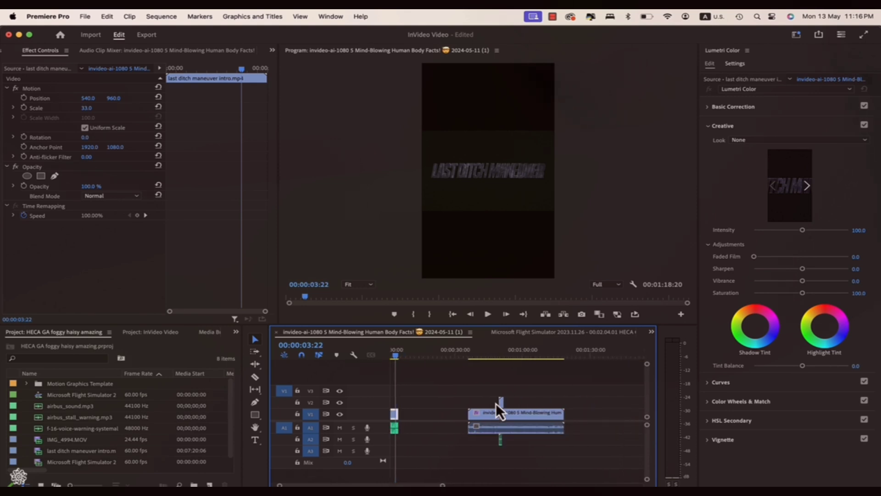
Step: Move the invideo clip's video and audio left to snap against the end of the intro
drag(510, 400, 481, 440)
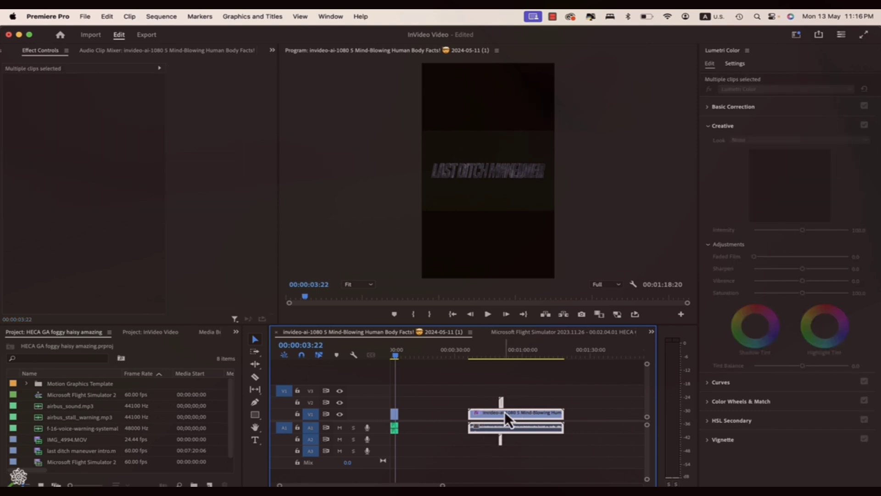
drag(505, 411, 434, 415)
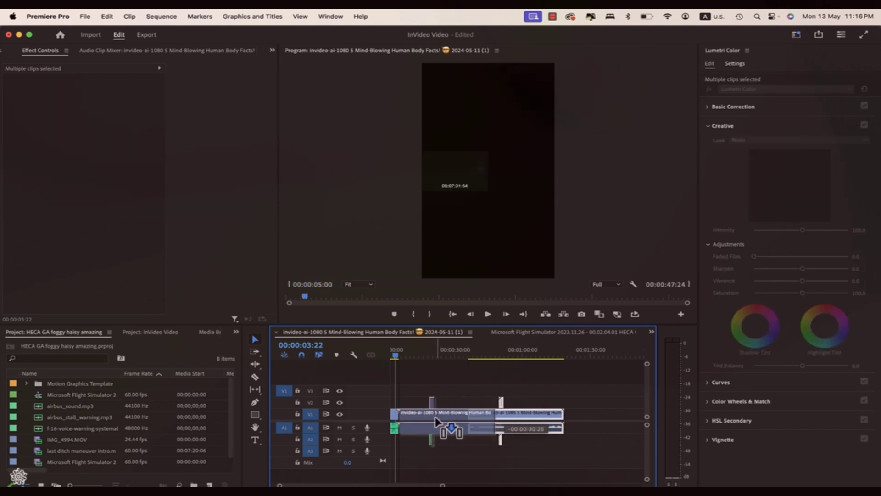
key(equal)
scroll(406, 415, up, 3)
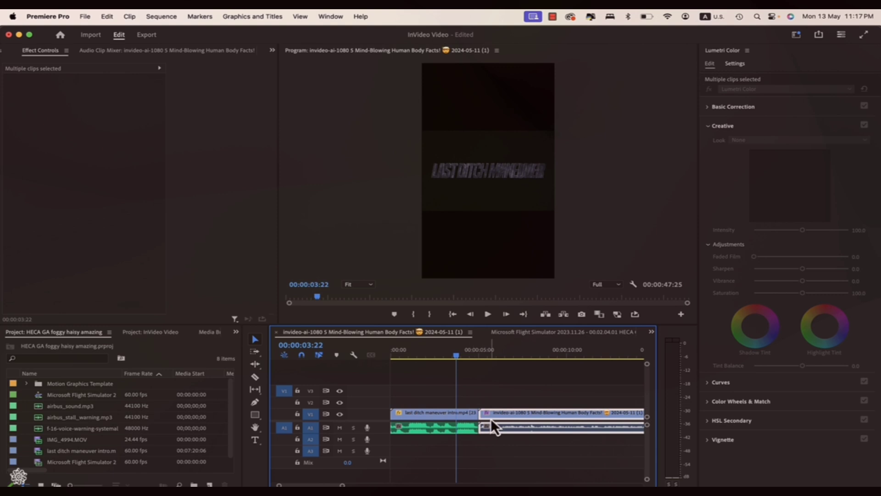
click(491, 392)
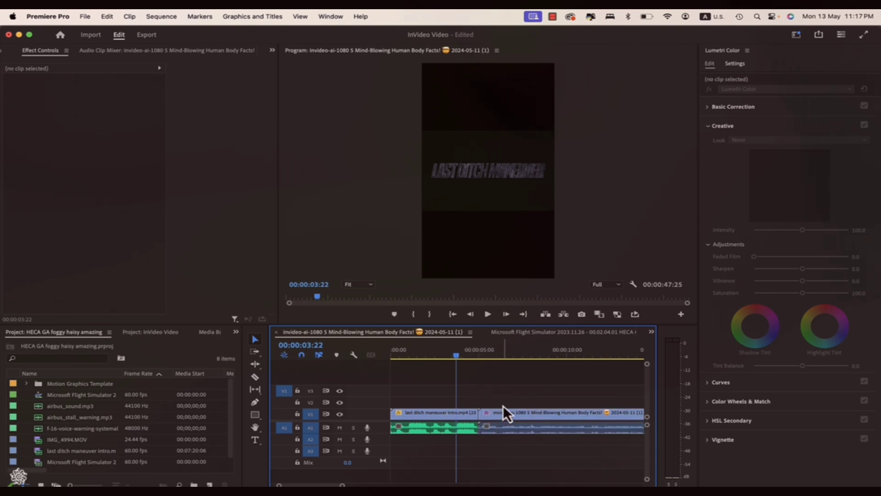
scroll(503, 406, down, 4)
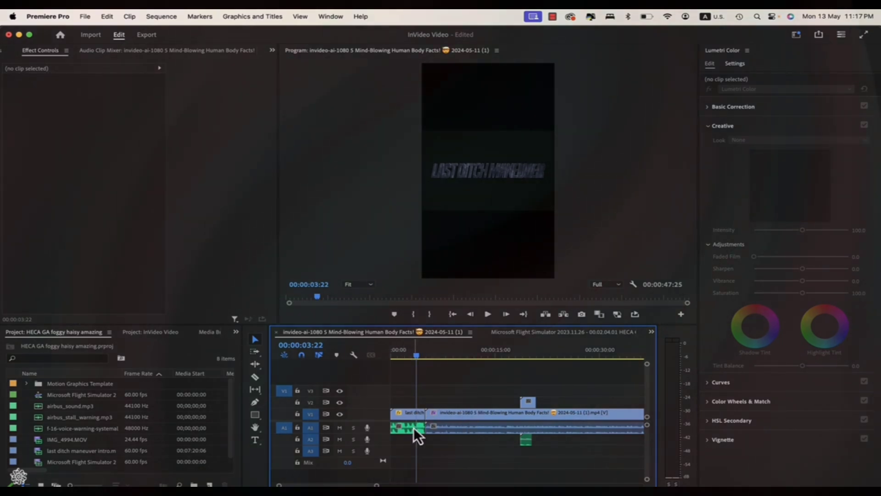
Step: Find Dip to Black in Effects and apply it to the cut between intro and main clip
click(797, 34)
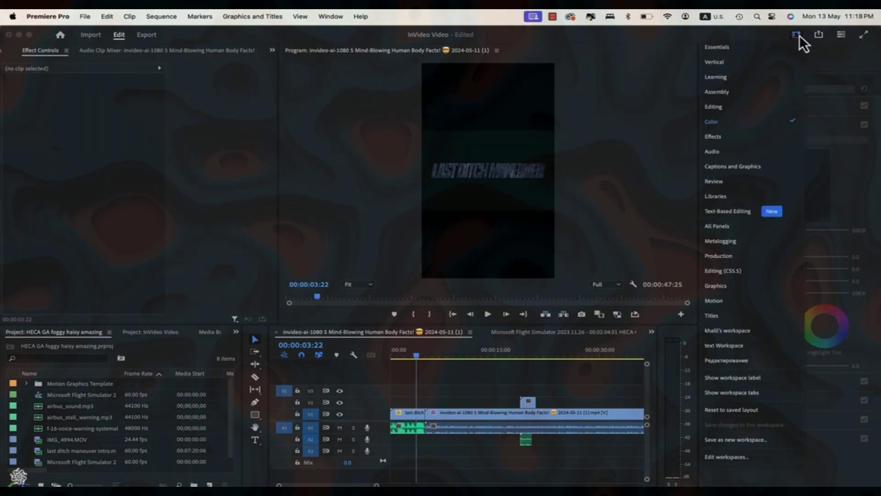
click(728, 149)
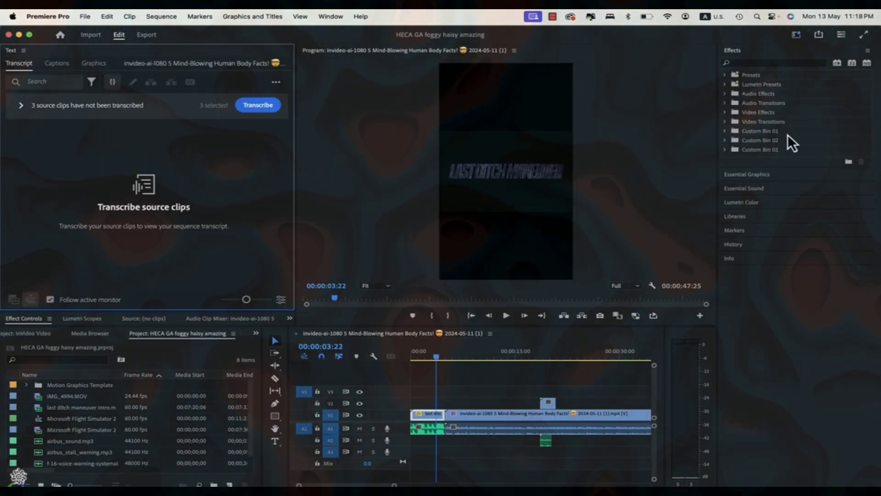
click(725, 122)
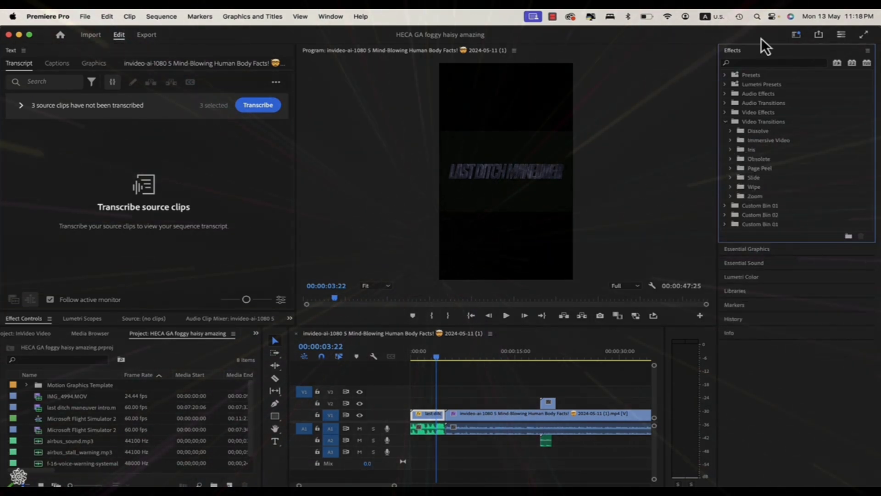
click(749, 63)
text(dip)
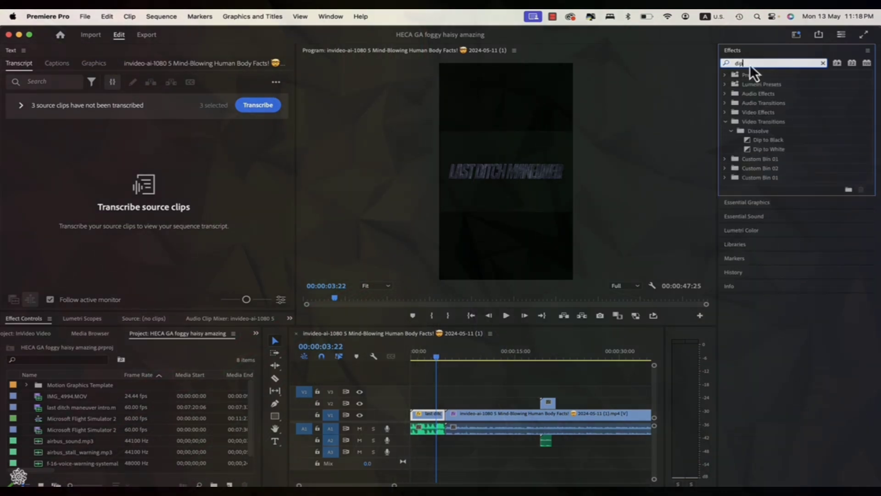
click(768, 140)
drag(768, 141, 446, 416)
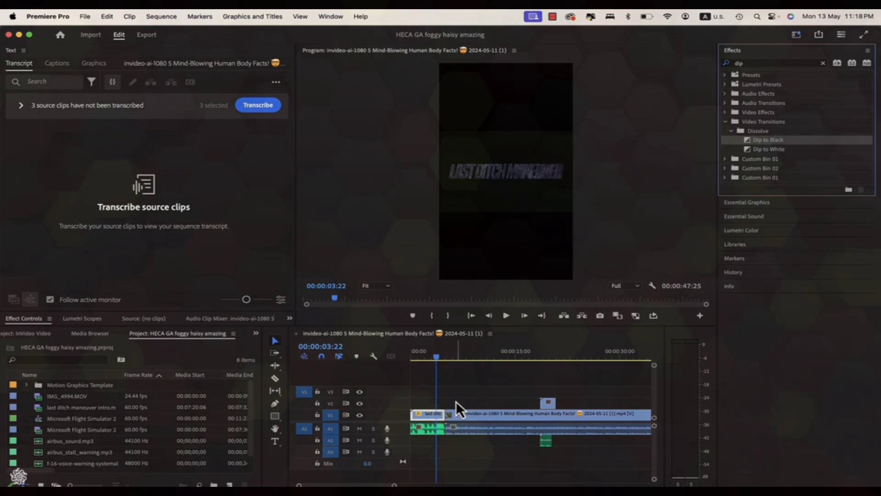
Step: Preview the Dip to Black transition, replaying from 00:00:05:15
key(=)
key(-)
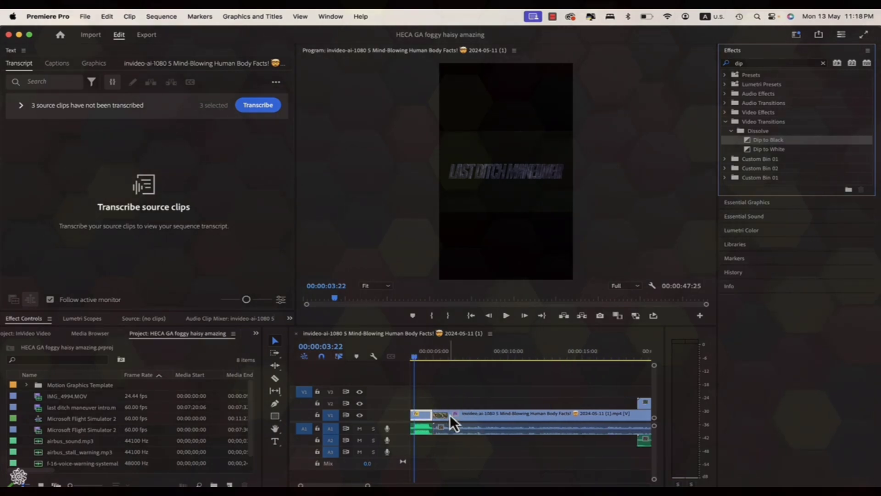
scroll(456, 392, left, 2)
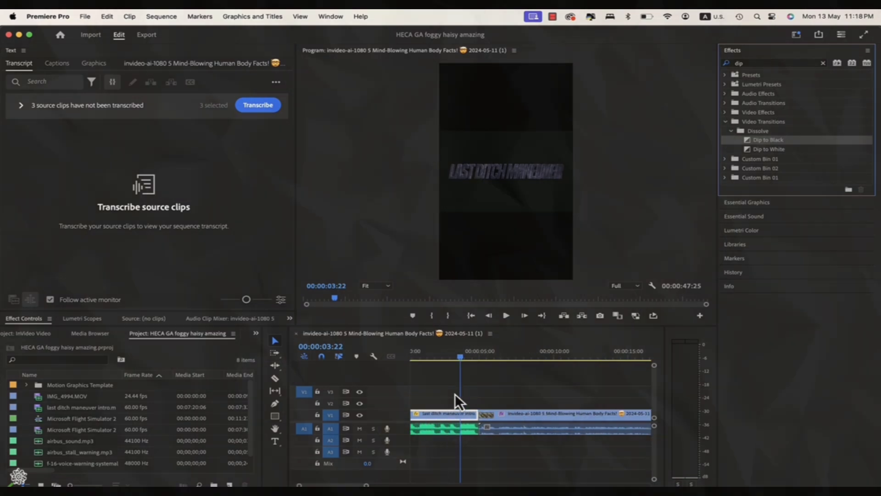
key(space)
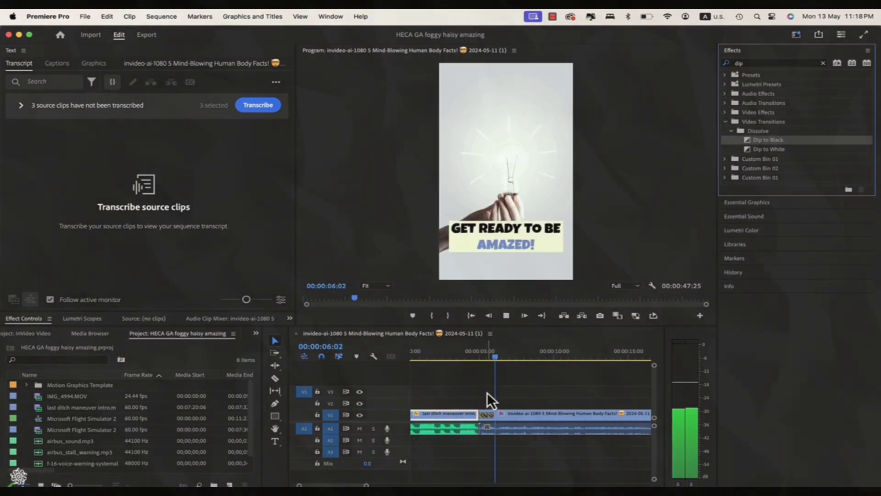
key(space)
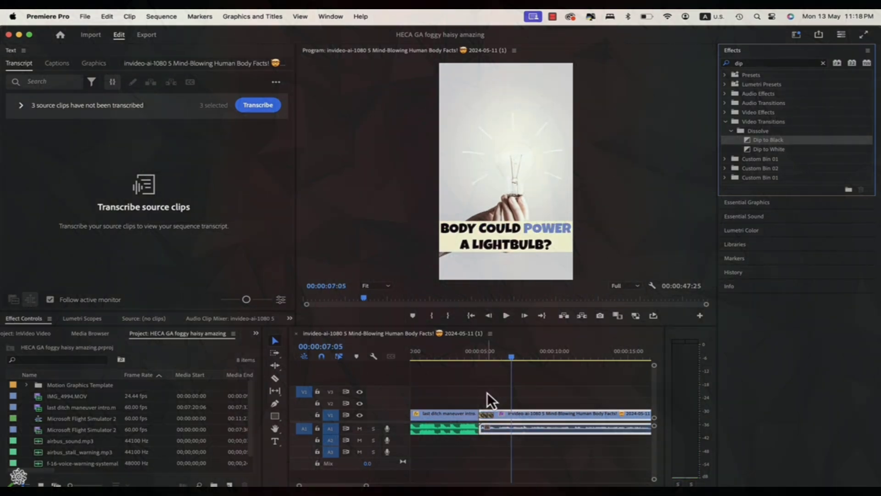
click(480, 353)
key(space)
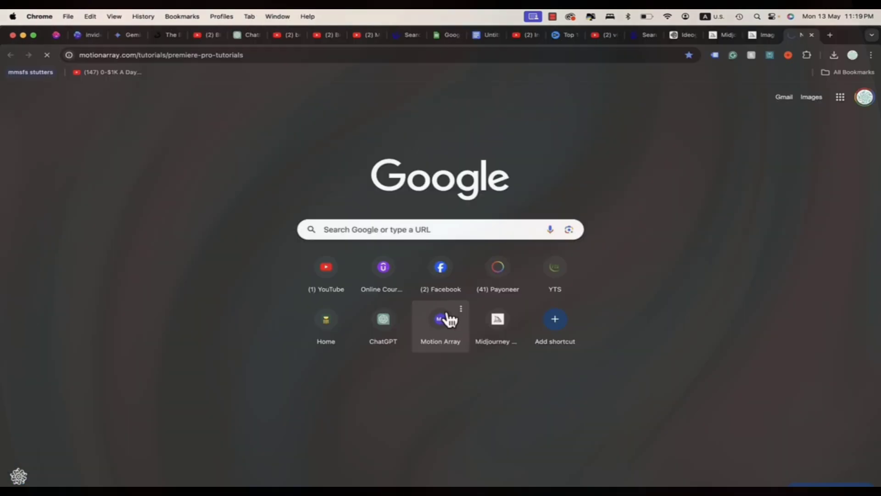
Step: Search Motion Array's Premiere Pro templates for 'logo reveal'
click(446, 316)
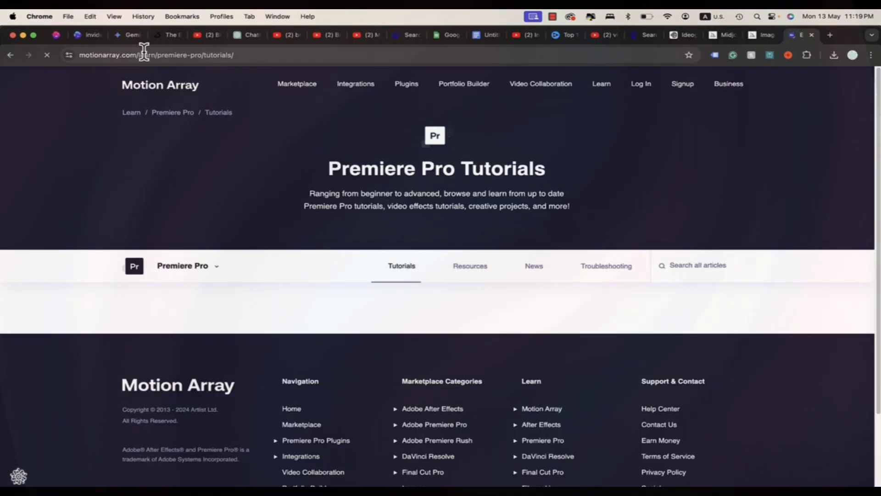
mouse_move(298, 90)
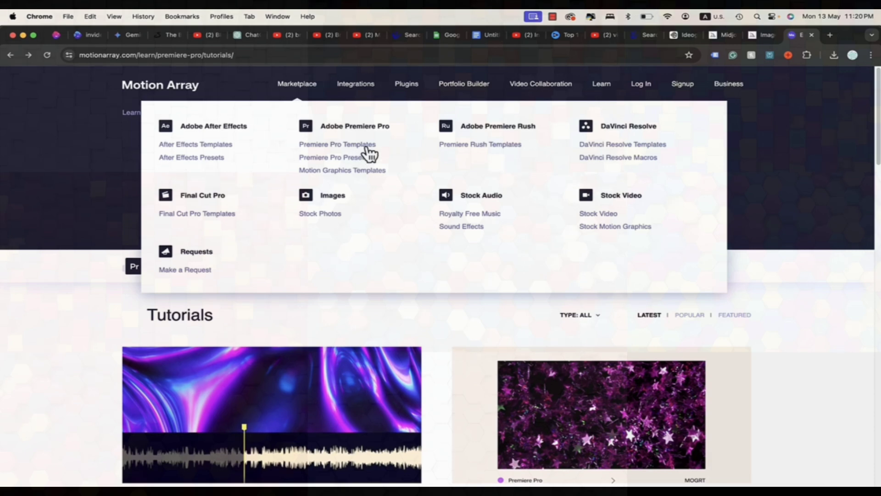
click(367, 146)
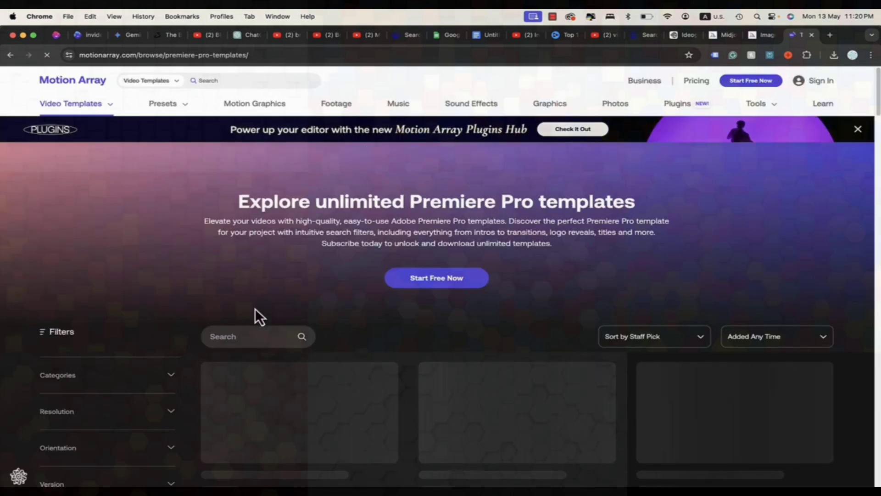
click(260, 337)
text(lo)
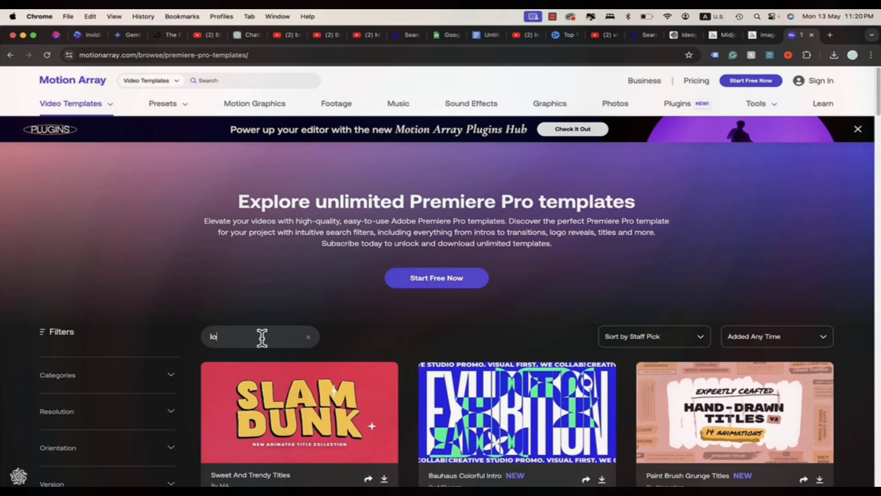
text(go reveal)
key(Return)
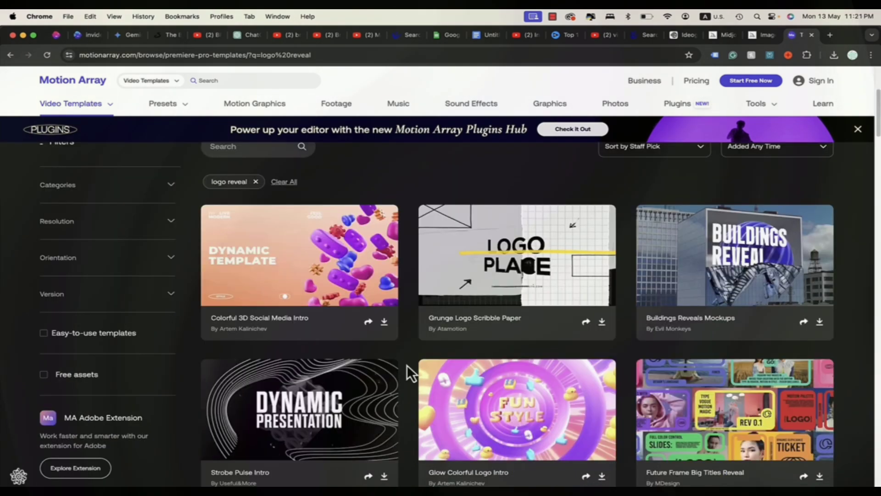
Step: Preview several logo reveal template thumbnails, glance at the Ideogram page, then return to Premiere Pro
mouse_move(548, 275)
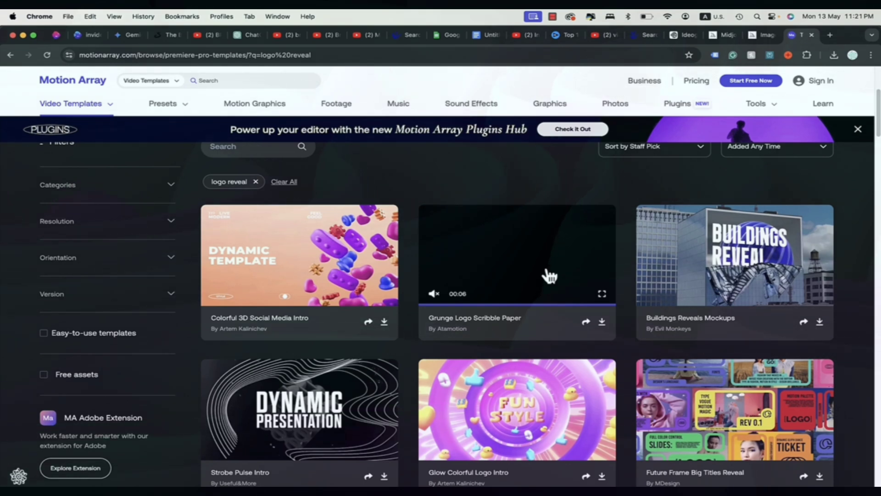
click(675, 34)
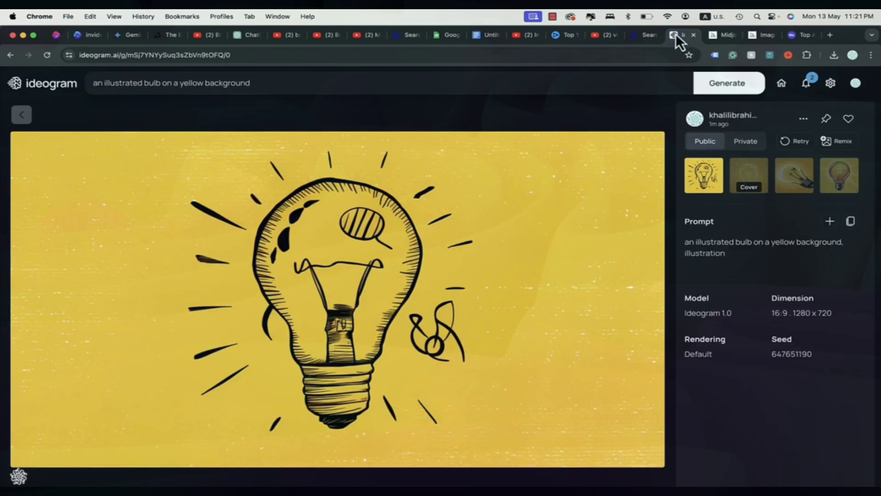
click(795, 37)
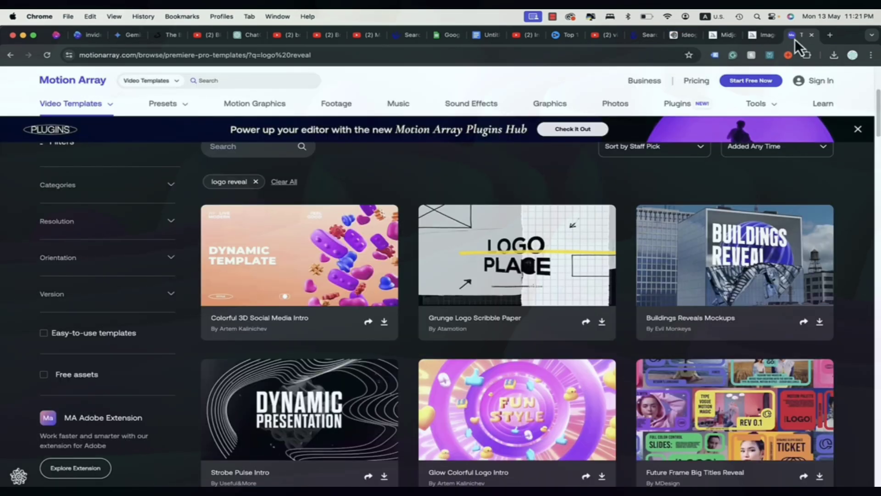
scroll(571, 329, down, 3)
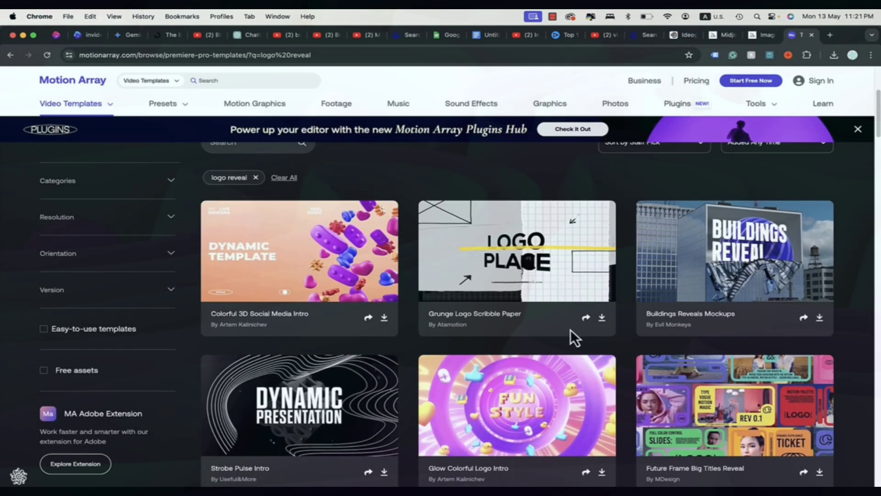
mouse_move(551, 343)
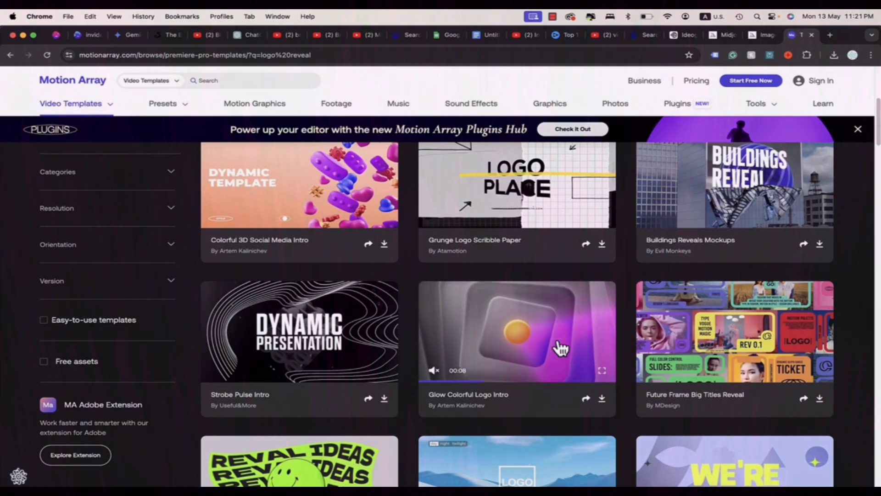
scroll(559, 347, up, 5)
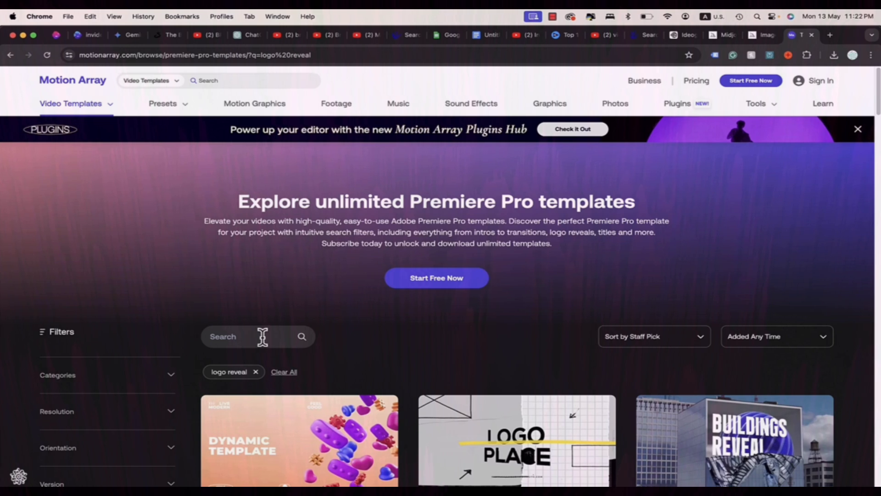
key(super+Tab)
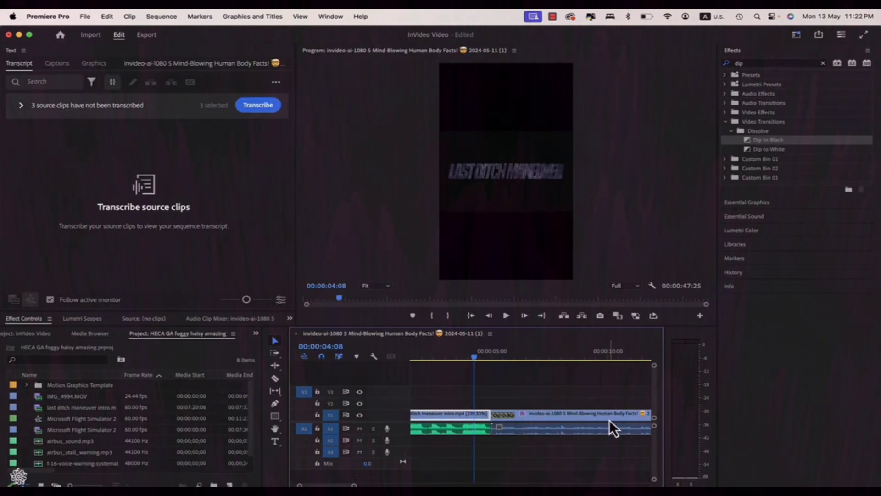
key(minus)
key(minus)
key(minus)
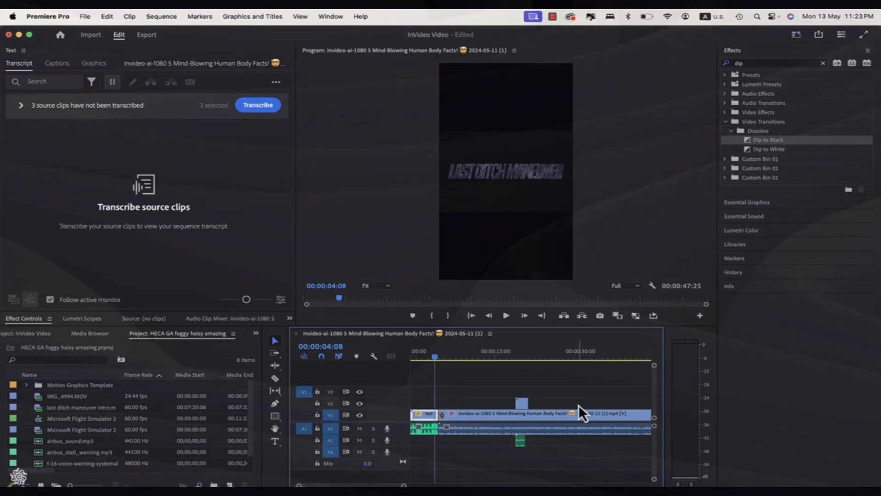
Step: Open the Export screen with H.264 Match Source – Adaptive High Bitrate, browsing Preset Manager without changes
click(145, 36)
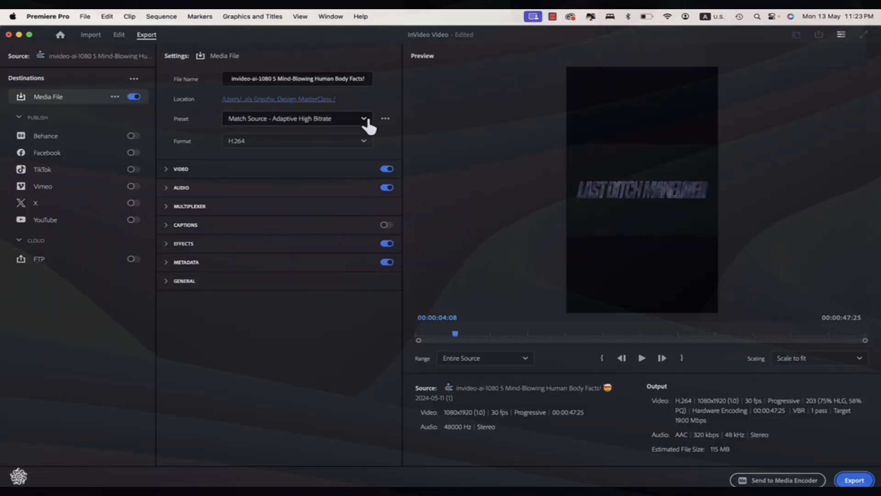
click(364, 119)
scroll(342, 244, down, 3)
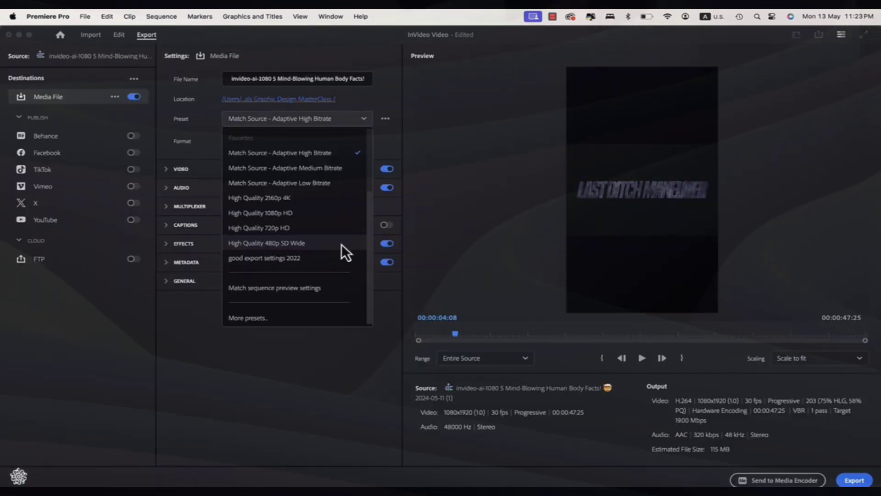
click(257, 323)
scroll(307, 304, down, 20)
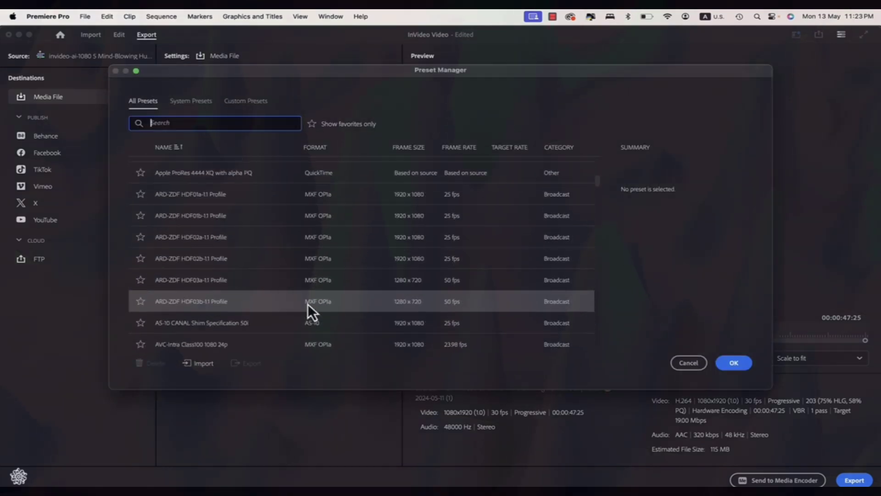
scroll(308, 304, down, 20)
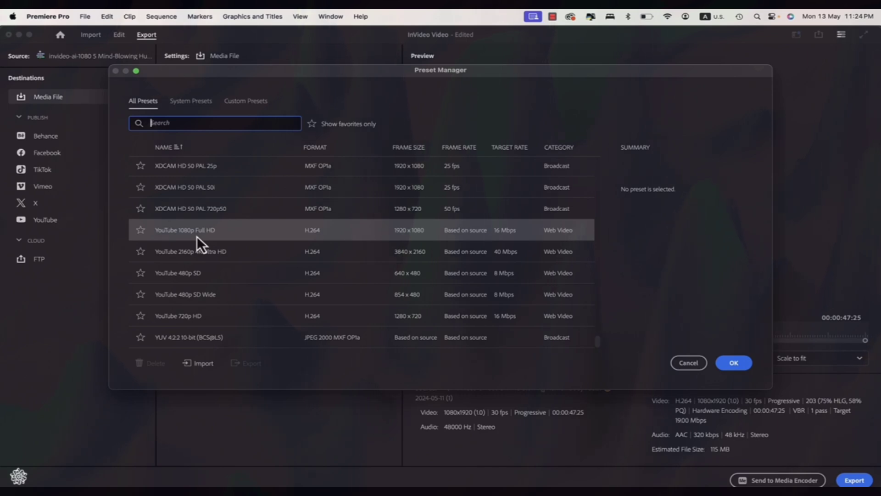
click(692, 367)
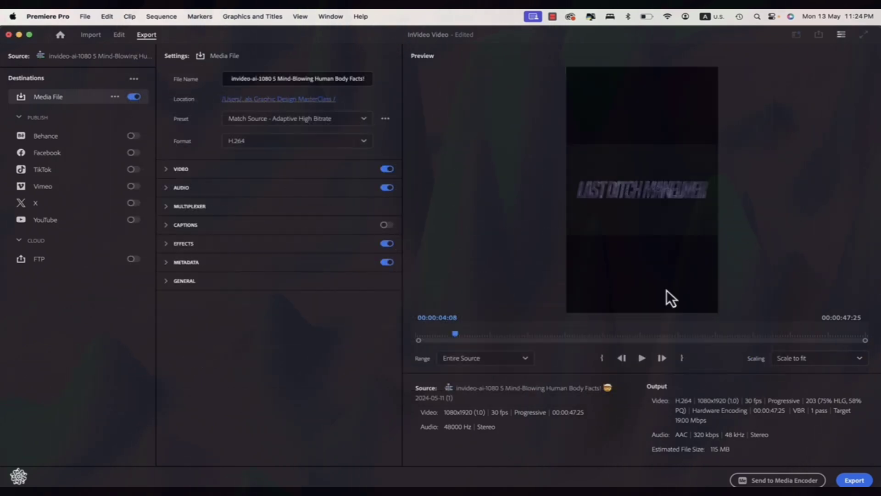